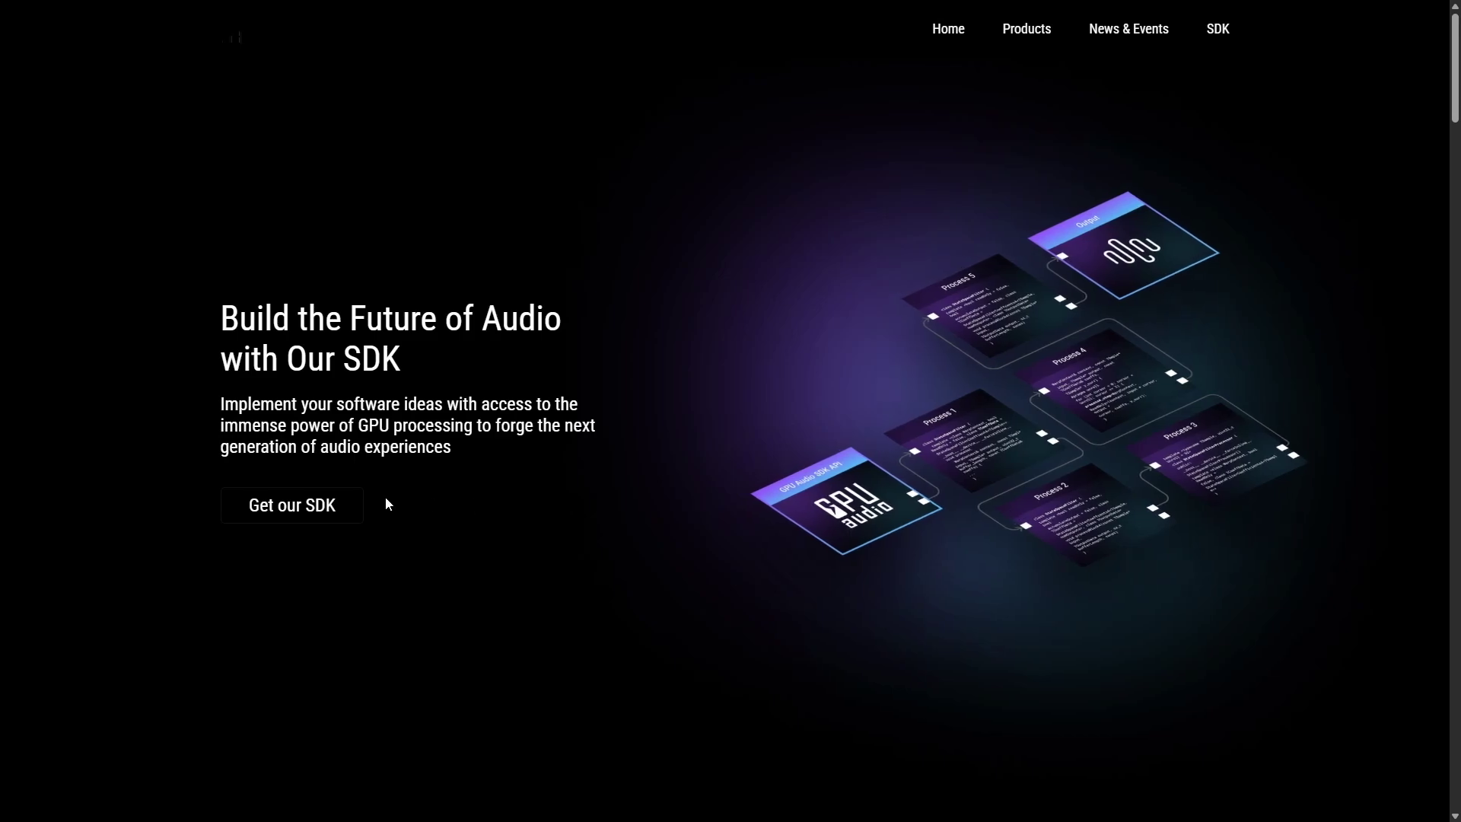
- Jump from the GPU Audio SDK page down to the Getting Started requirements section
click(323, 507)
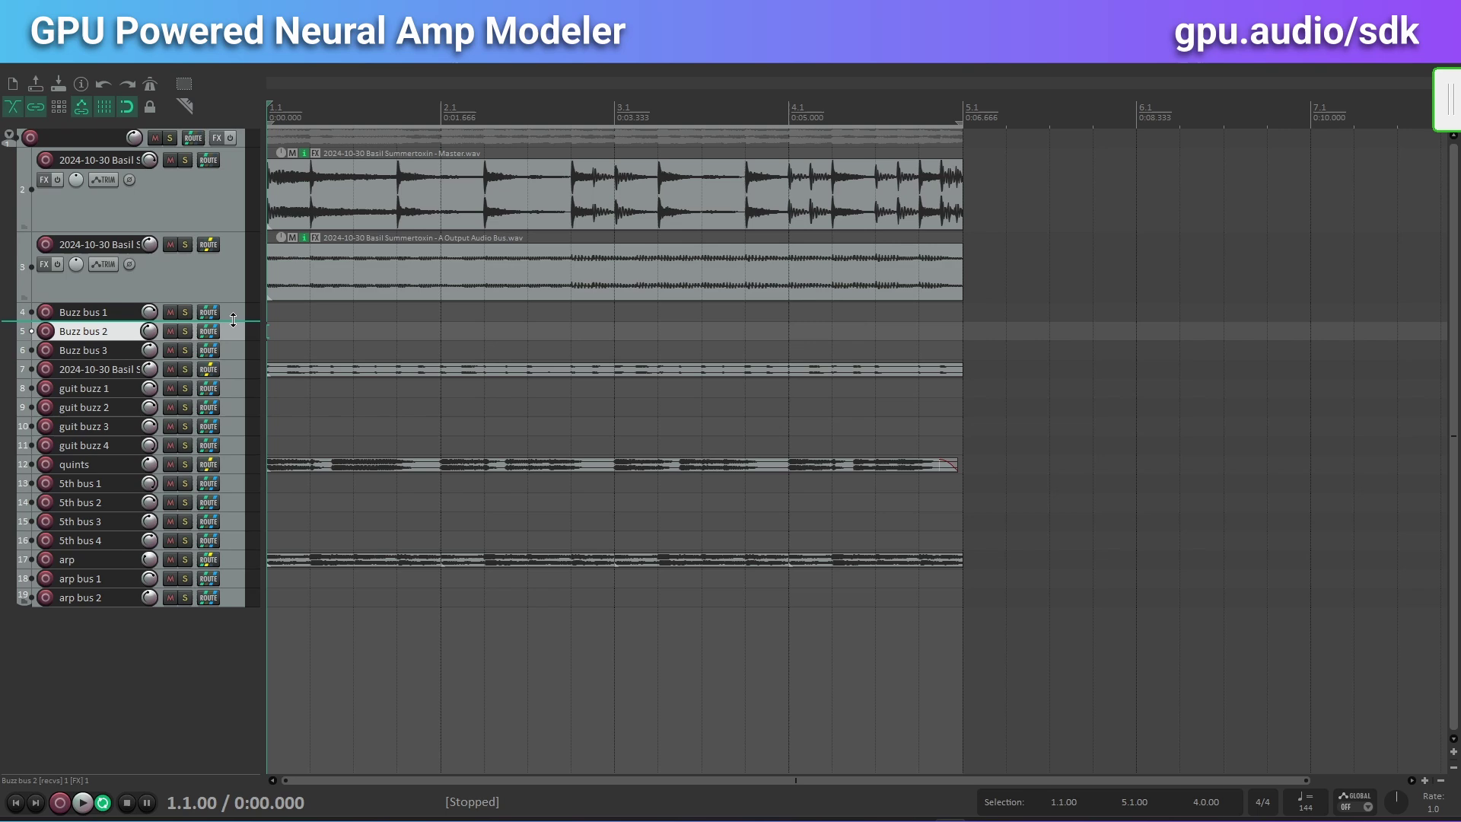
- Enlarge Buzz bus 1, inspect its Neural Amp Modeler 6505+ model, then select Buzz bus 3
drag(233, 319, 235, 350)
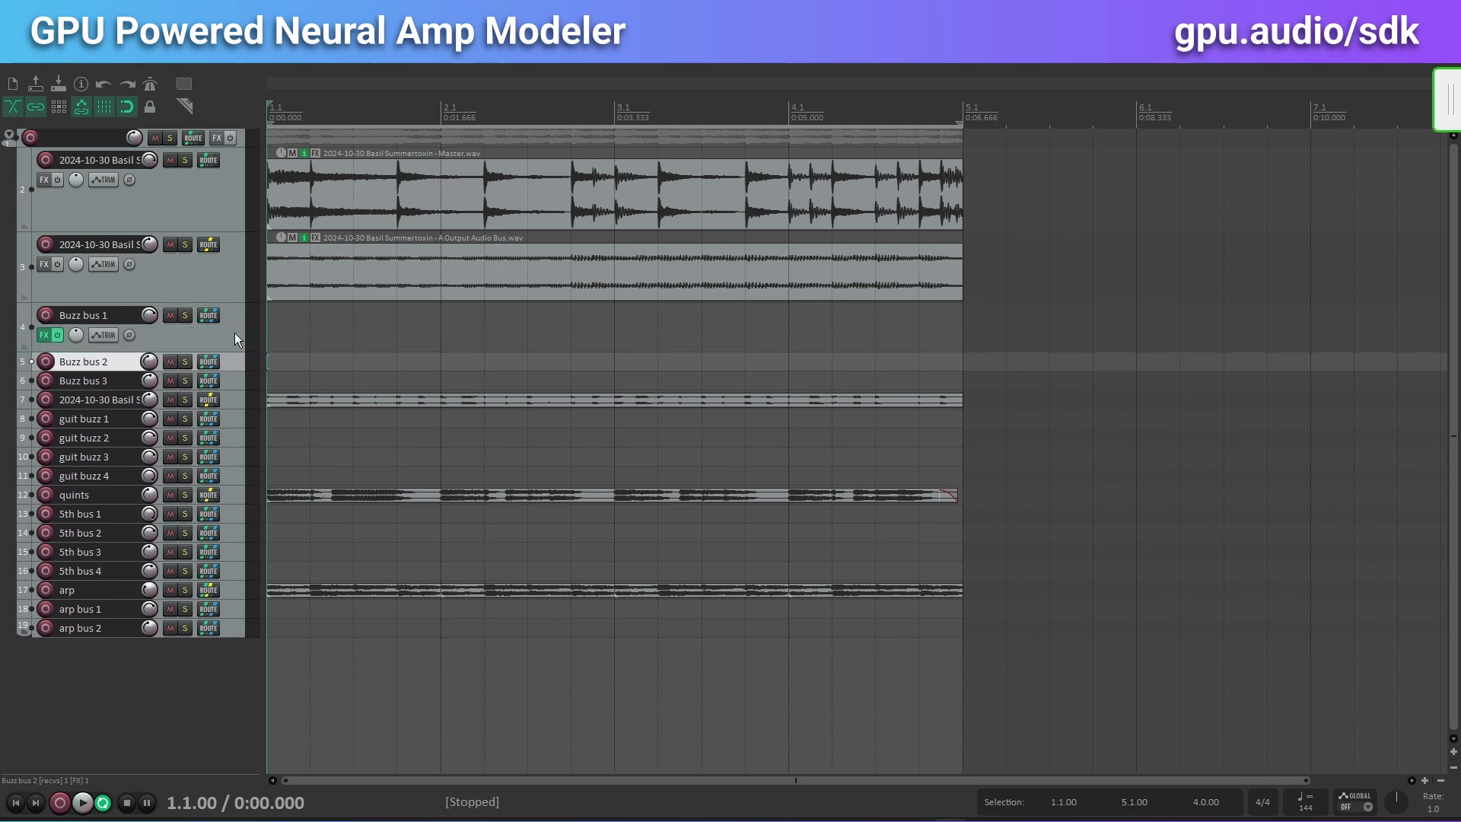
click(43, 333)
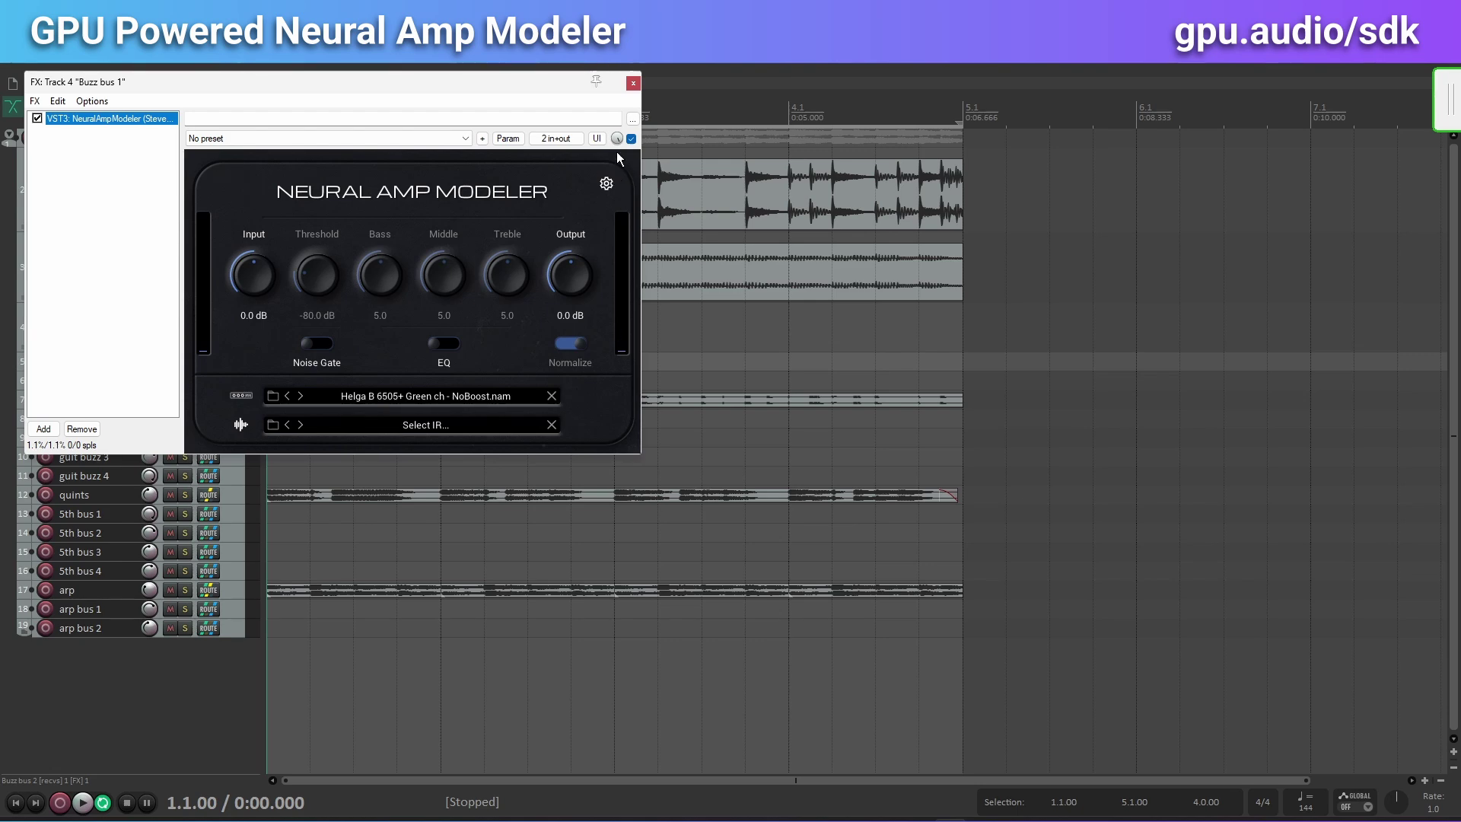
click(633, 84)
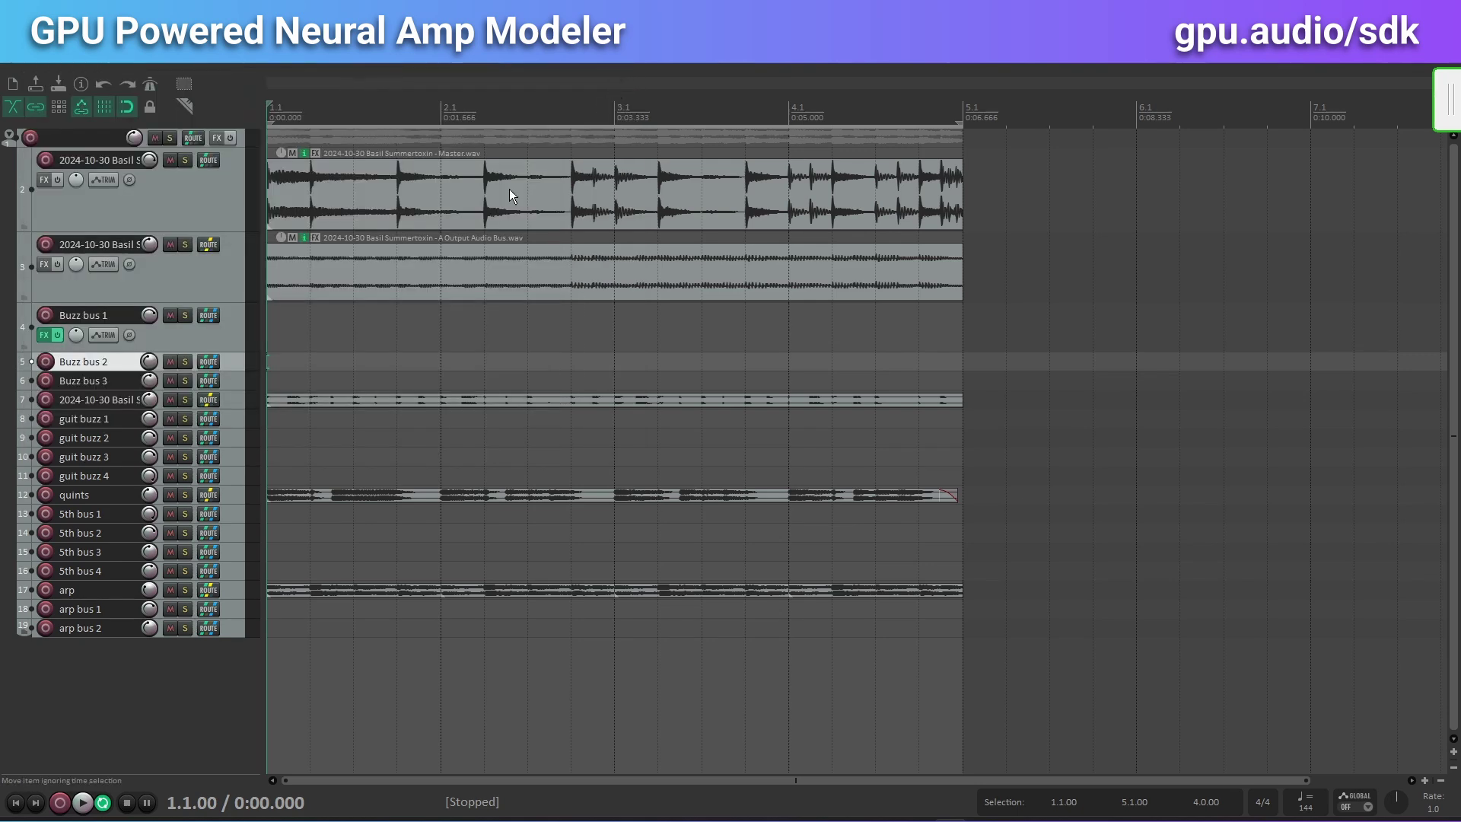
click(233, 377)
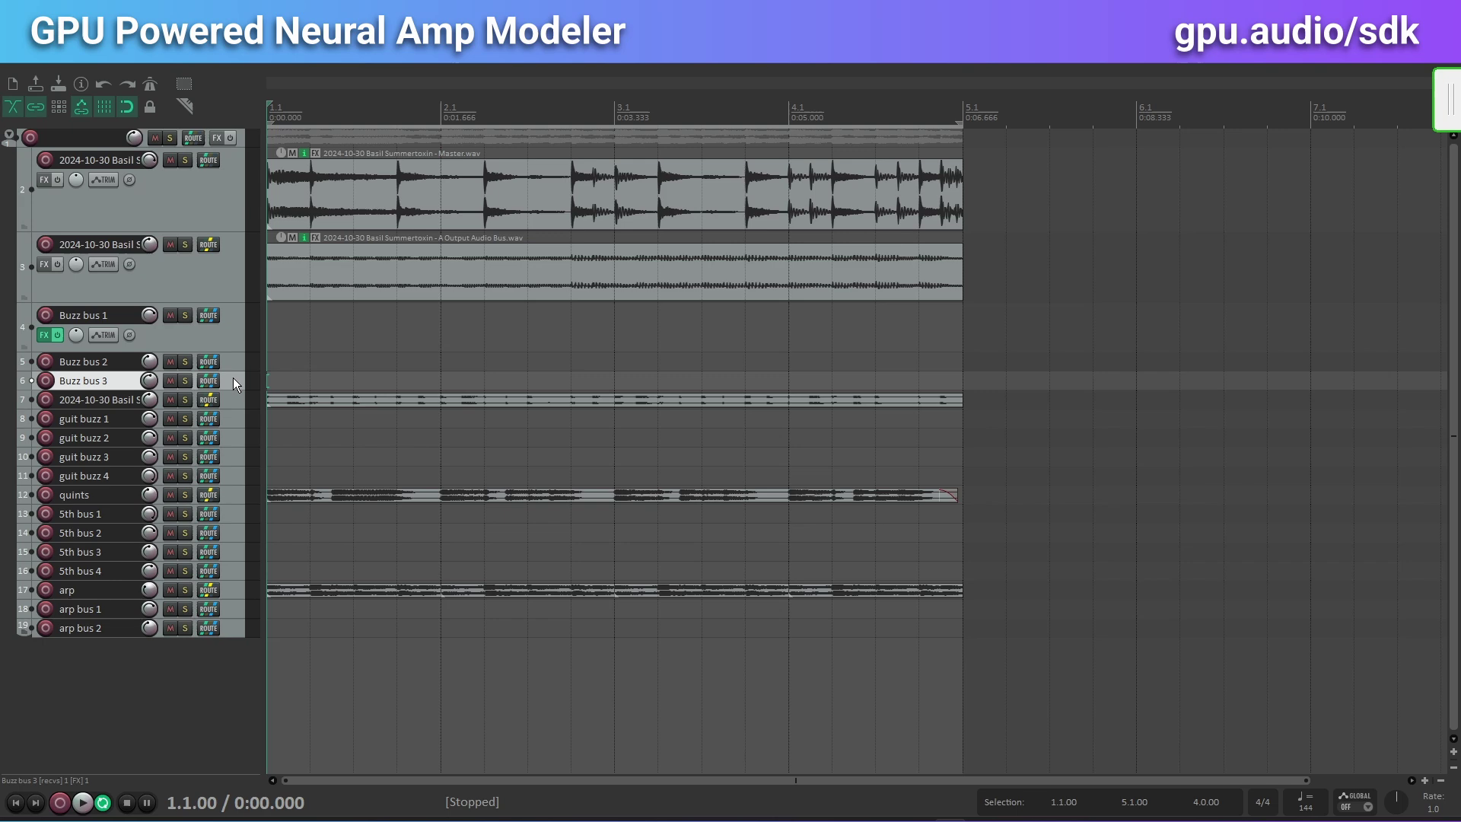
key(ctrl+m)
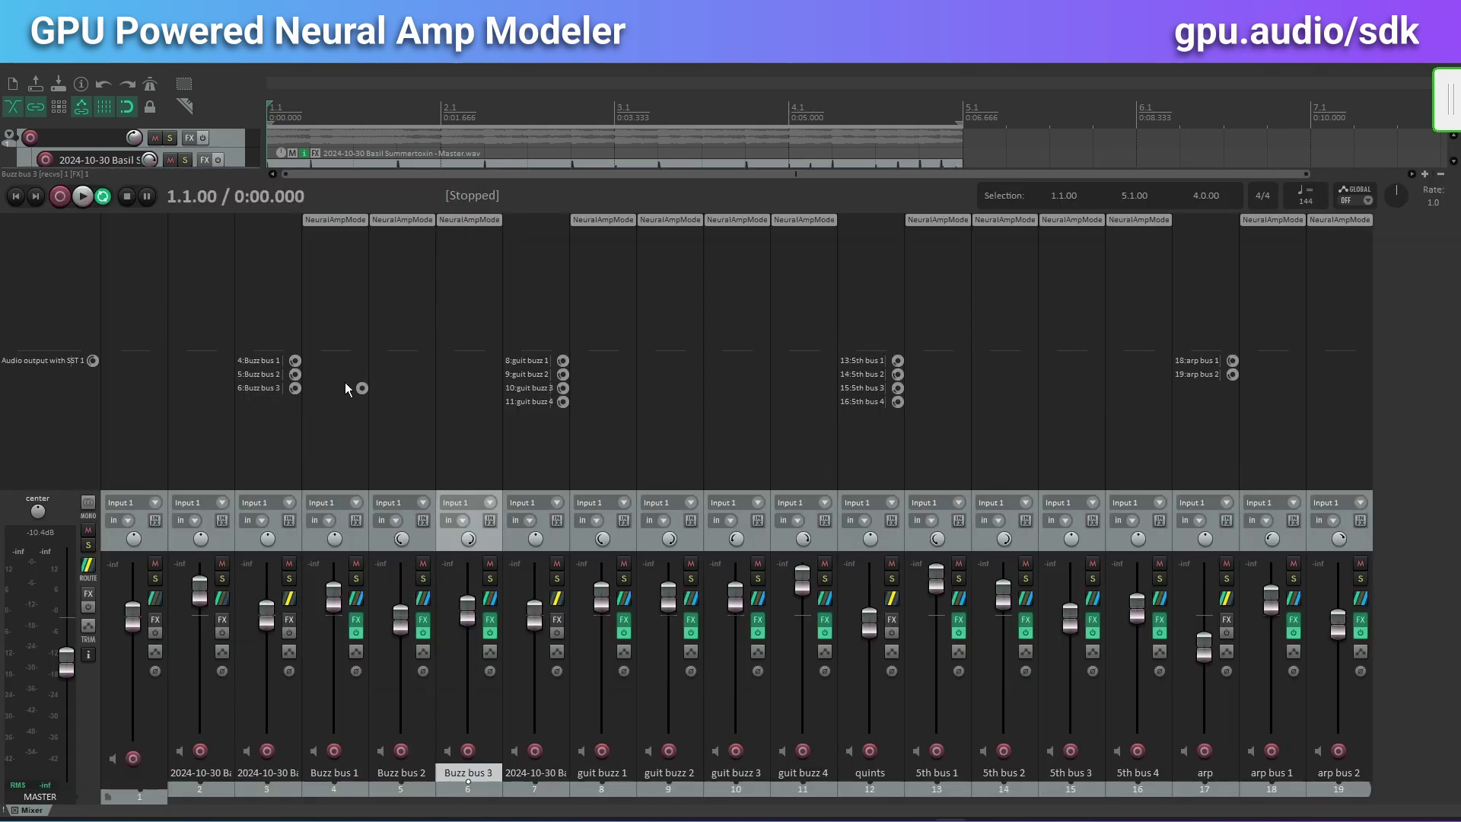
click(340, 219)
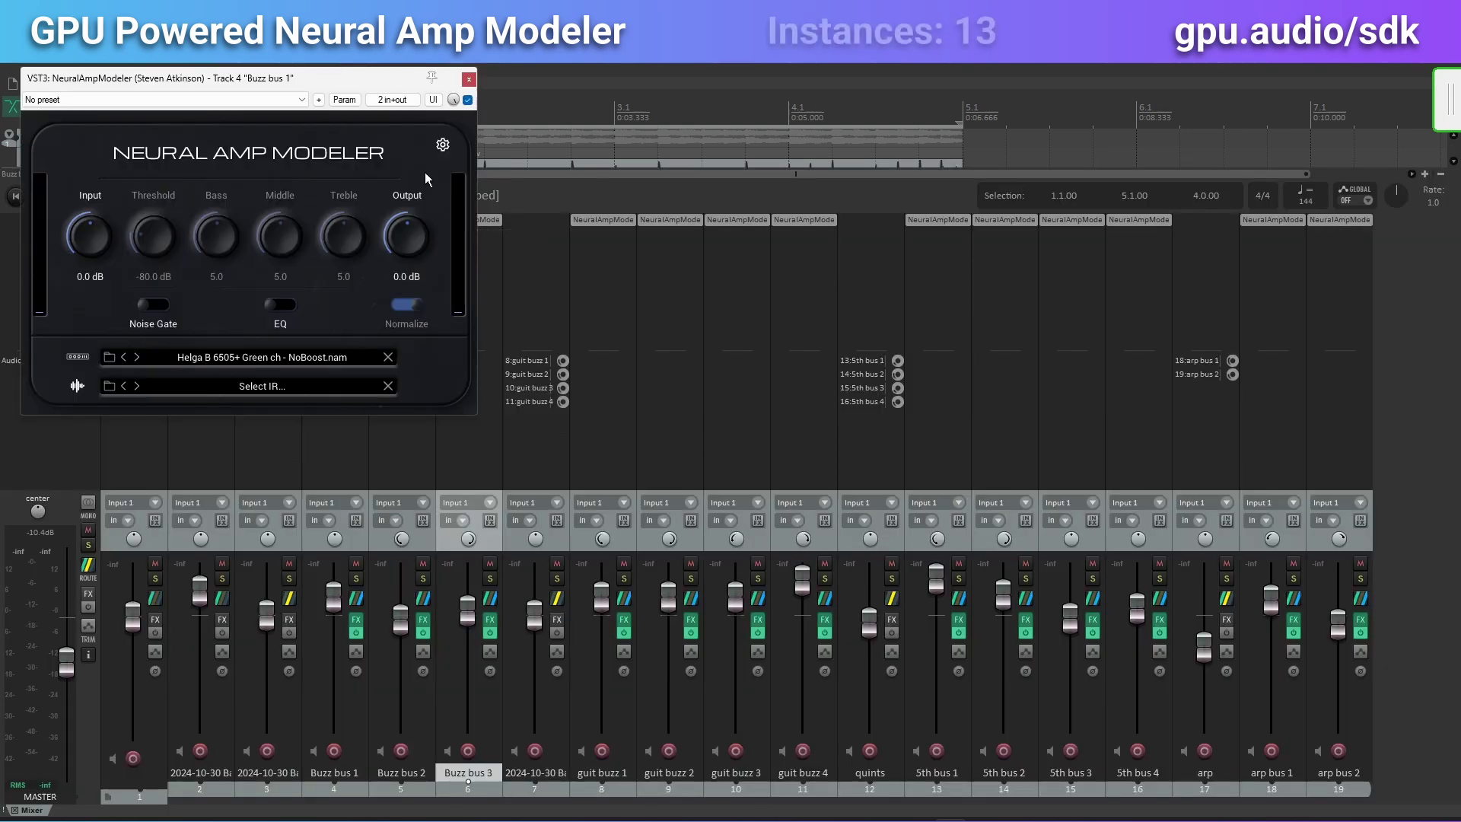
click(469, 80)
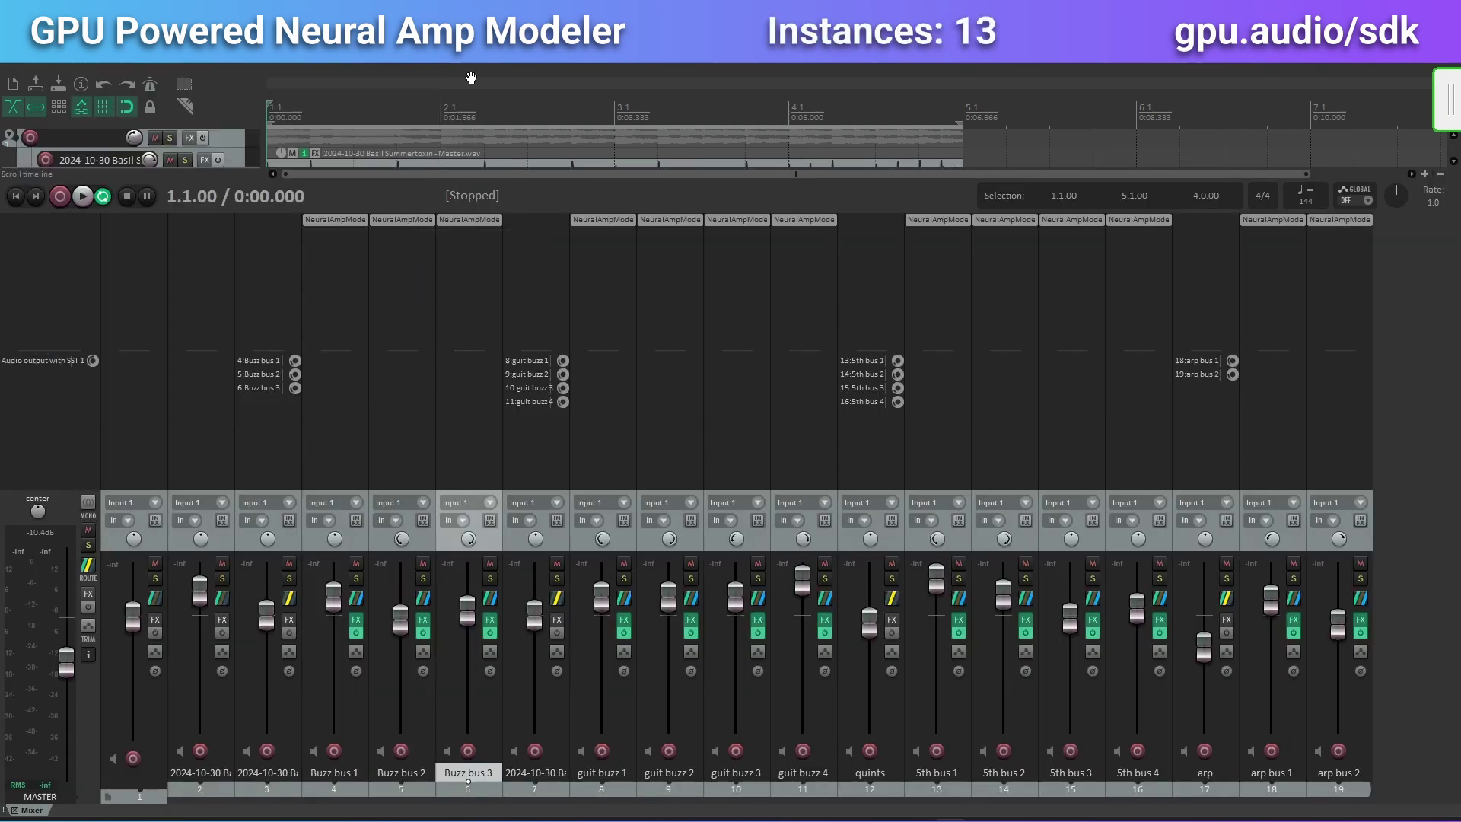
click(403, 220)
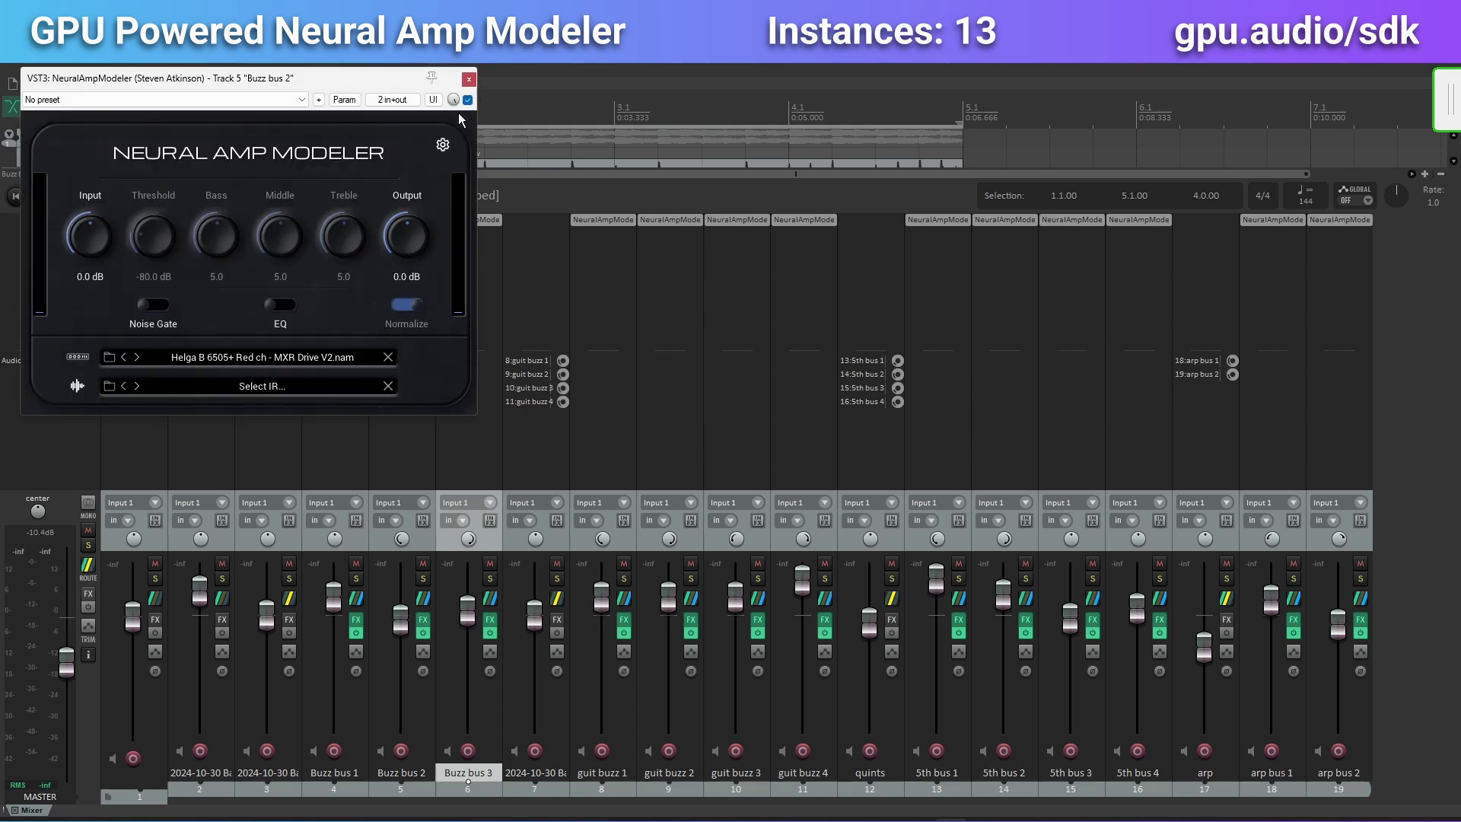
click(469, 79)
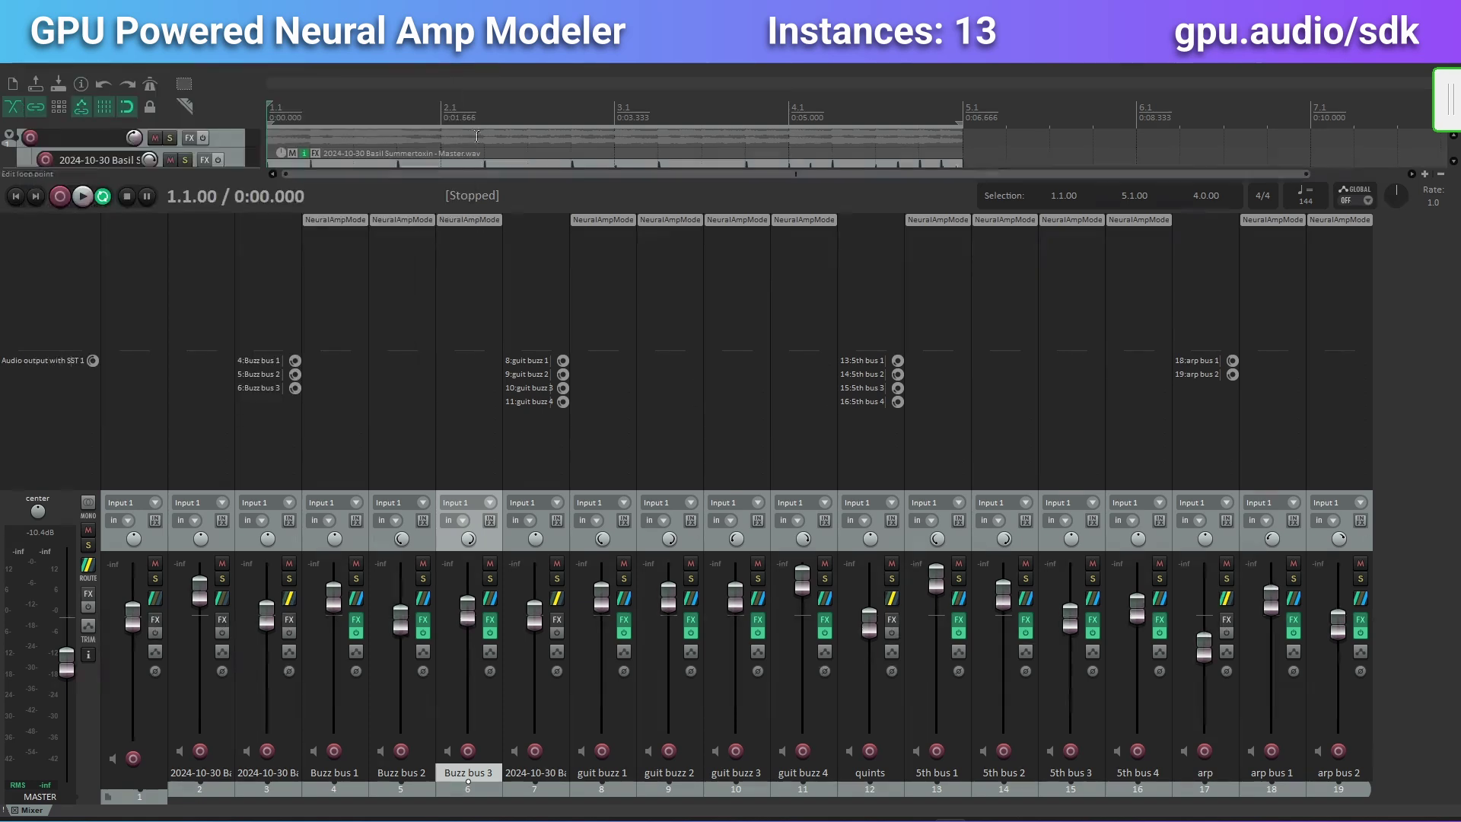
click(472, 220)
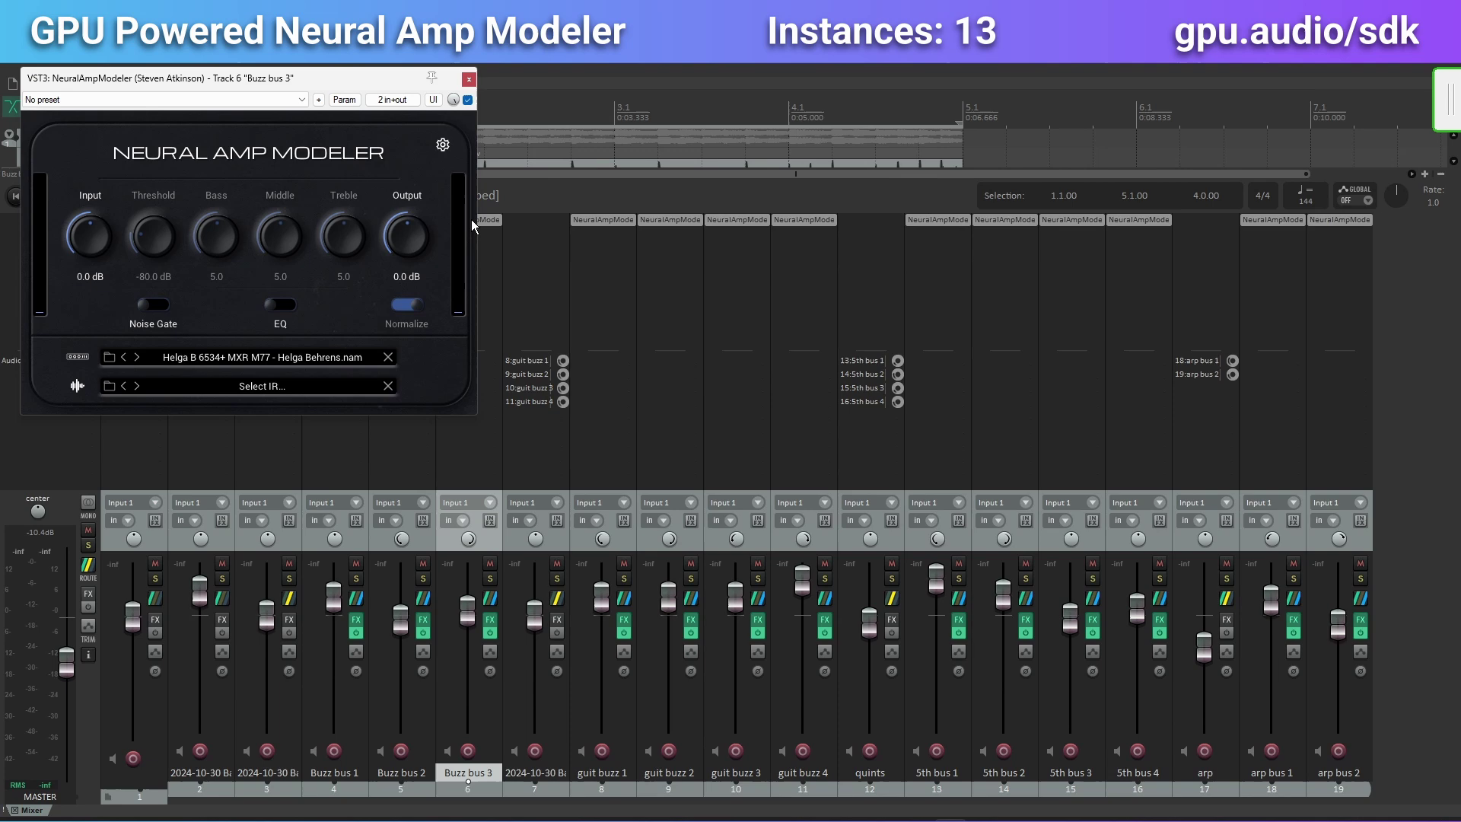
click(469, 79)
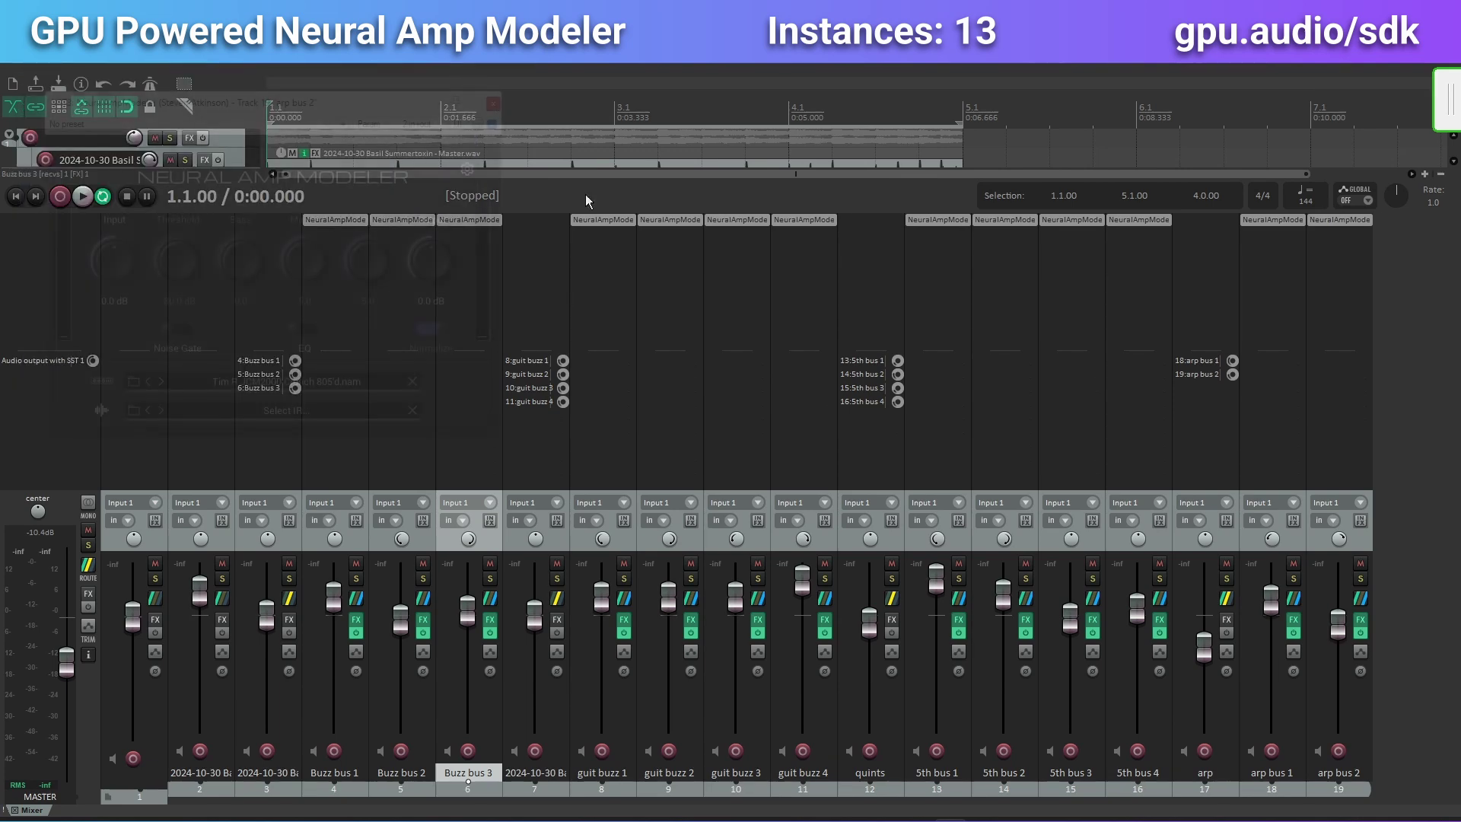
- Return to the arrangement and play the 13-instance session, stopping back at the start
key(ctrl+m)
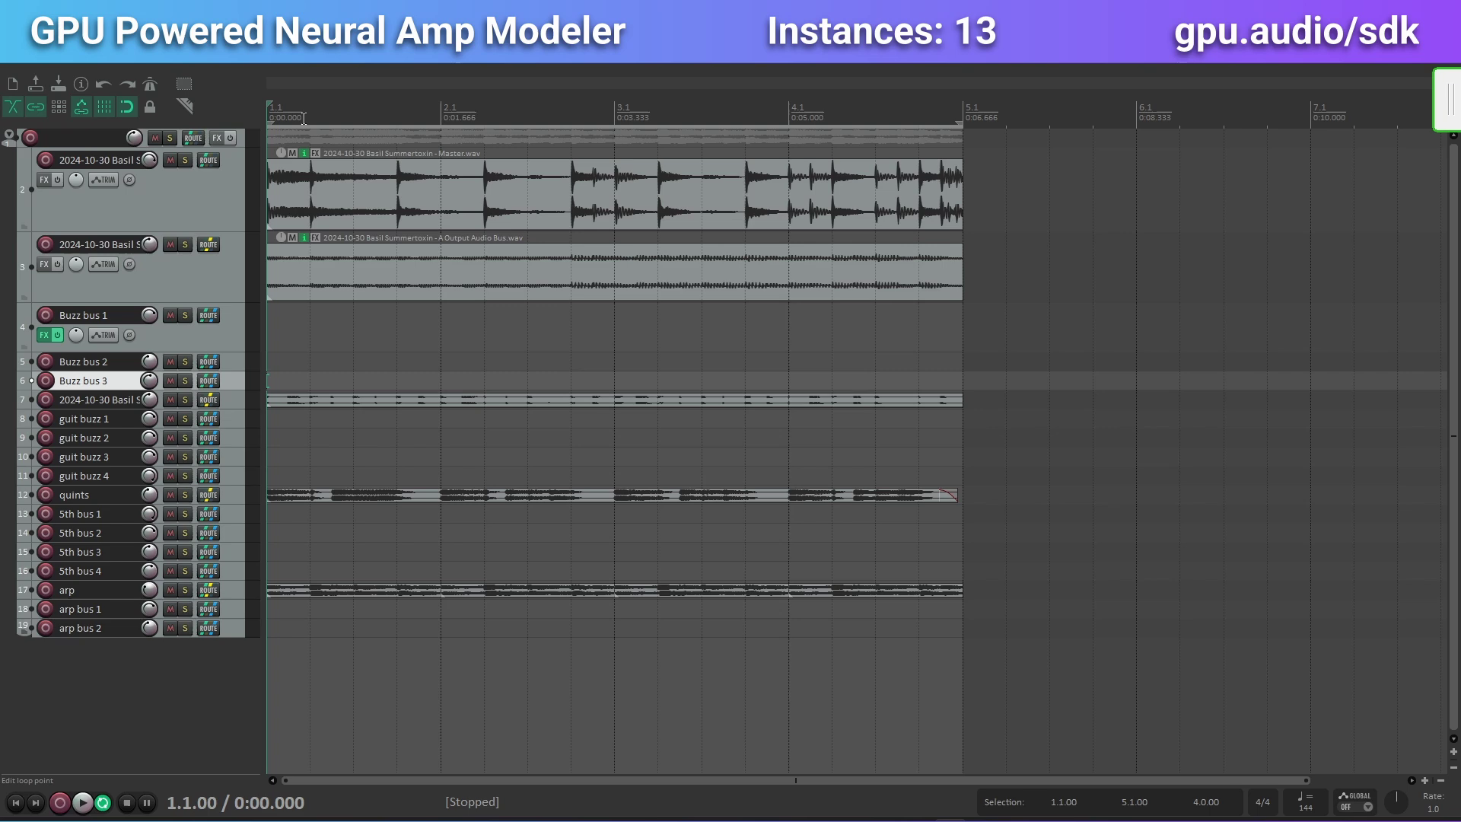
key(space)
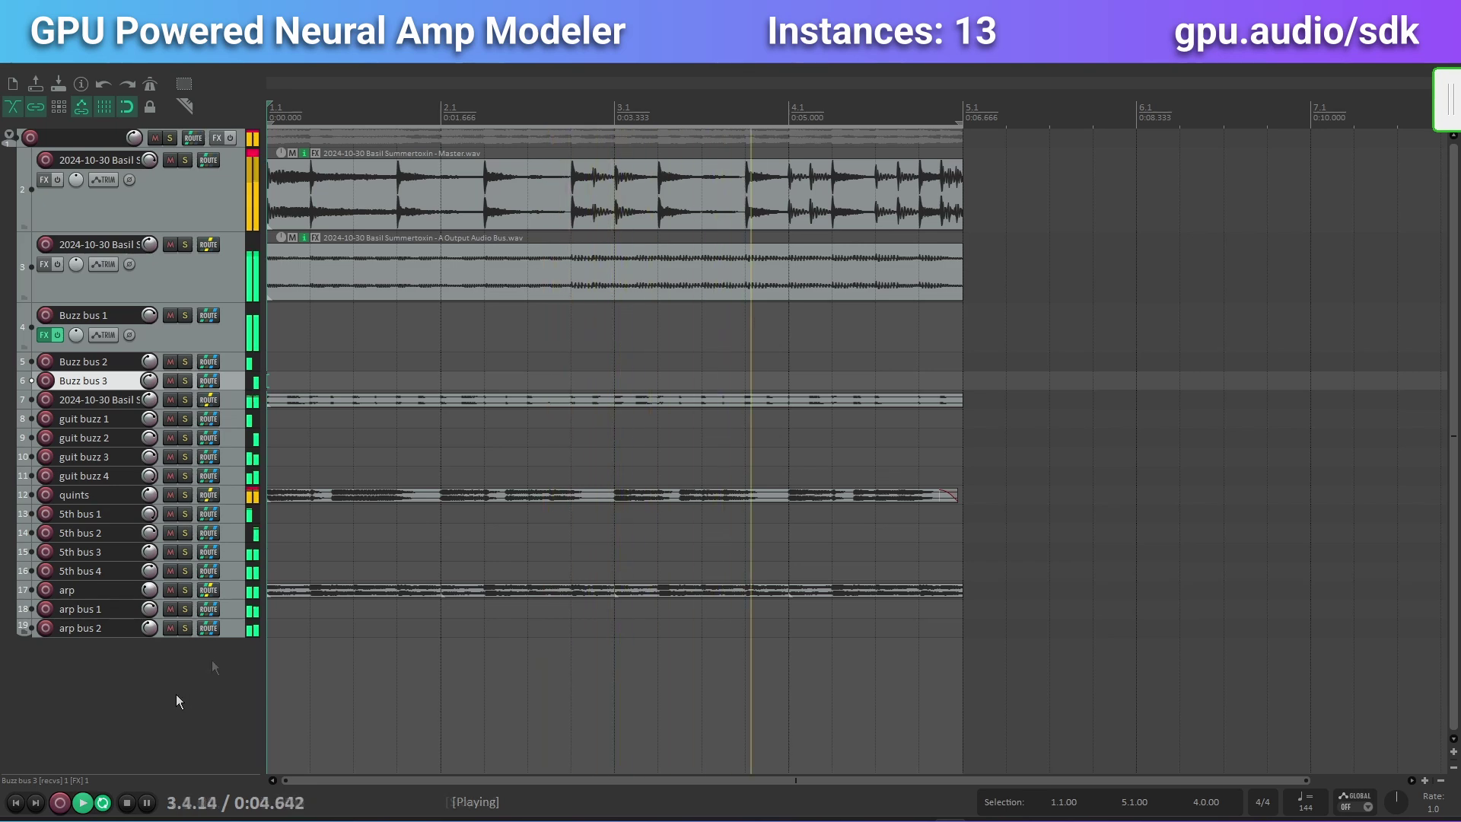
key(space)
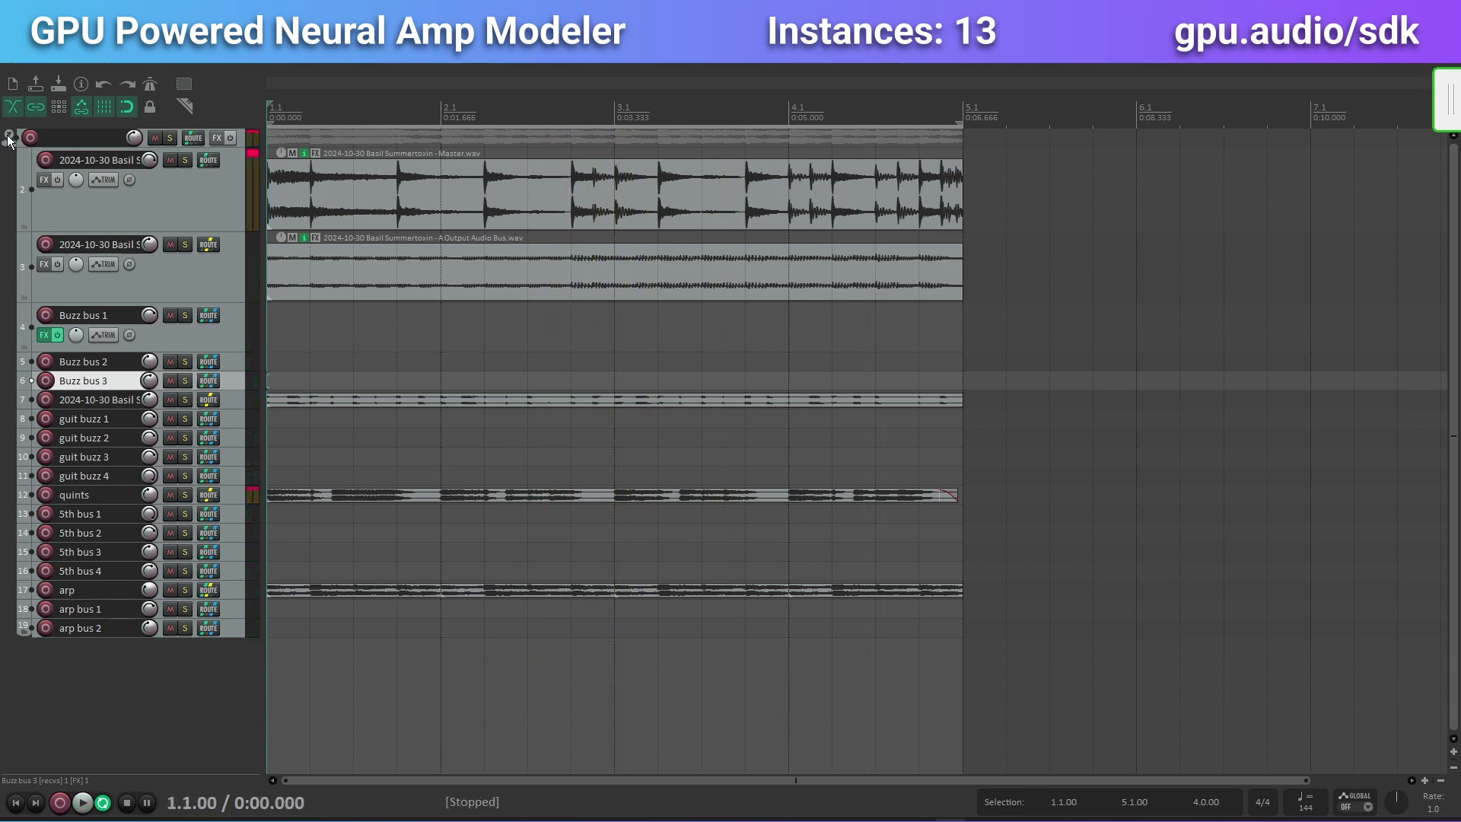
- Collapse the folder's child tracks and duplicate the folder, raising instances to 26
click(8, 138)
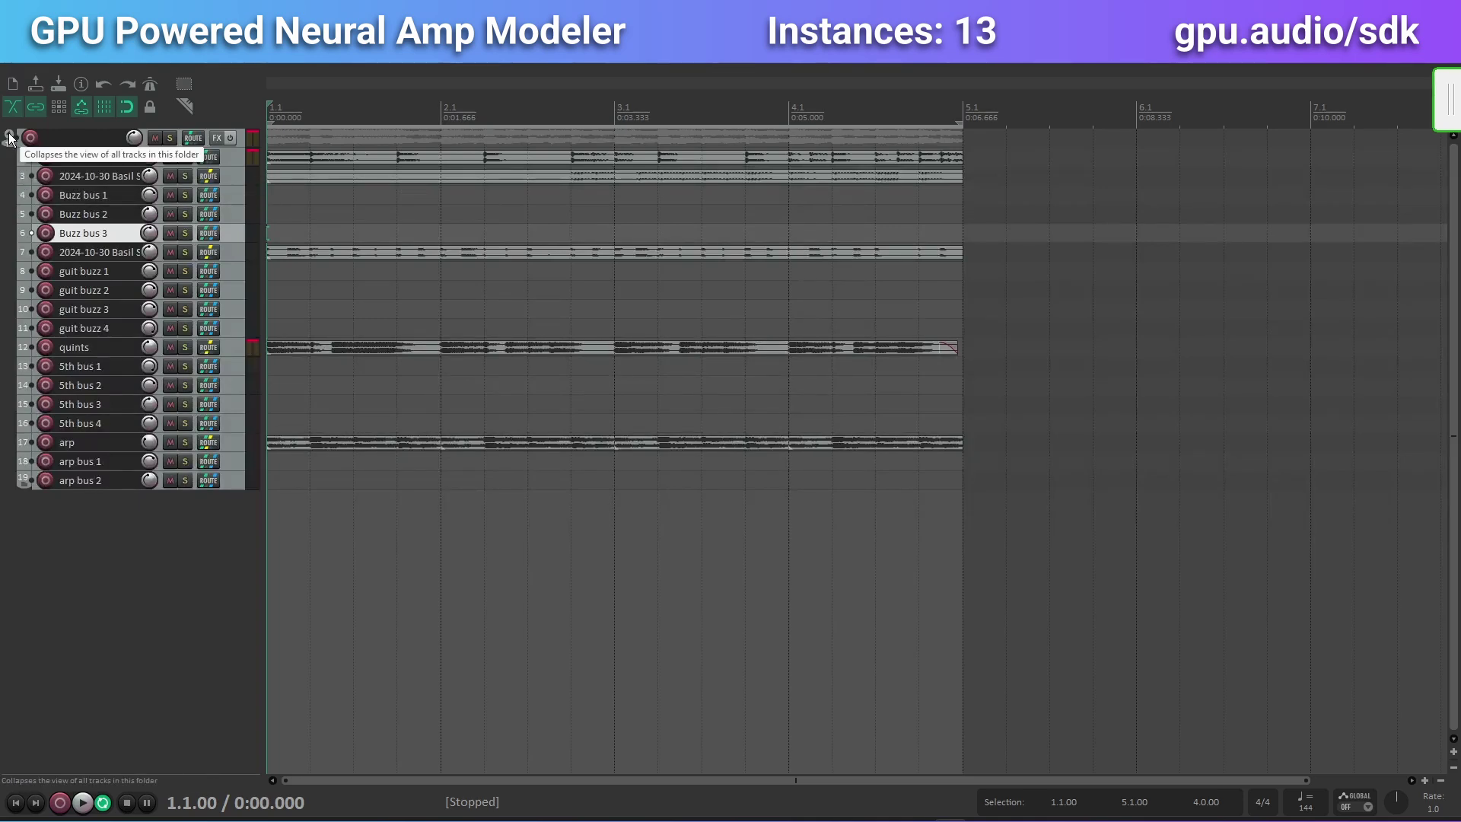
click(9, 138)
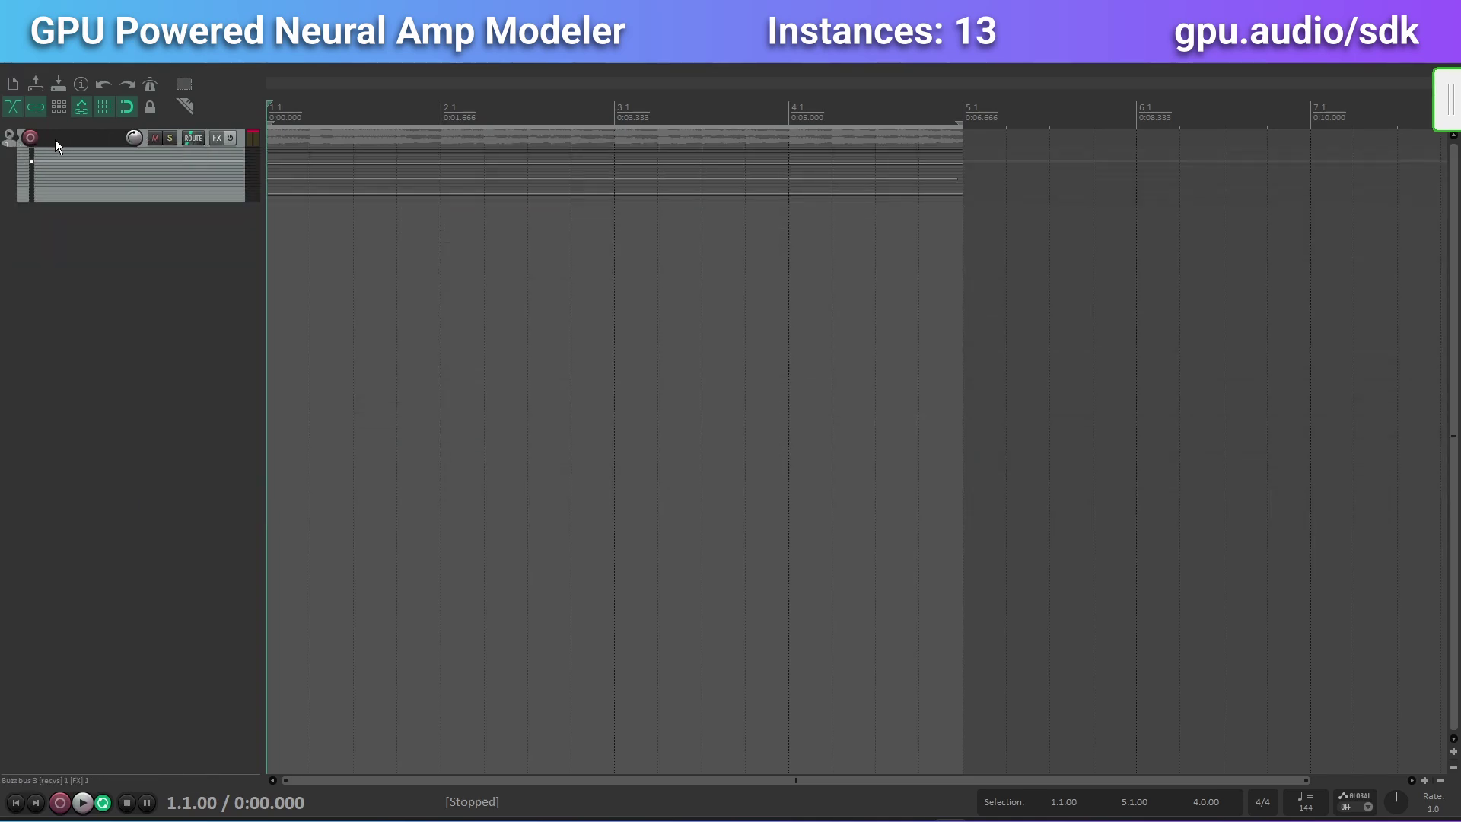
click(19, 146)
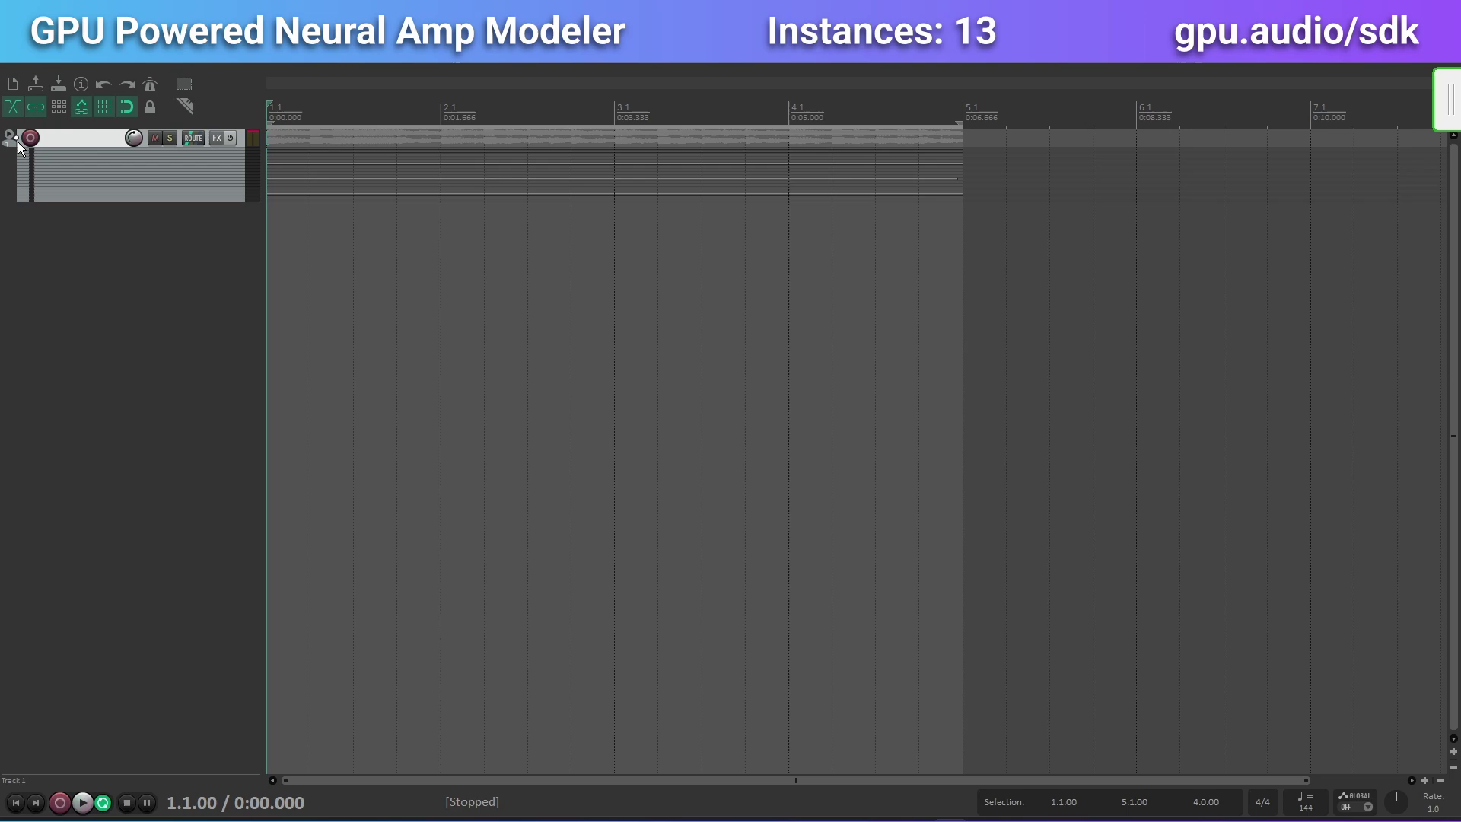
right_click(19, 144)
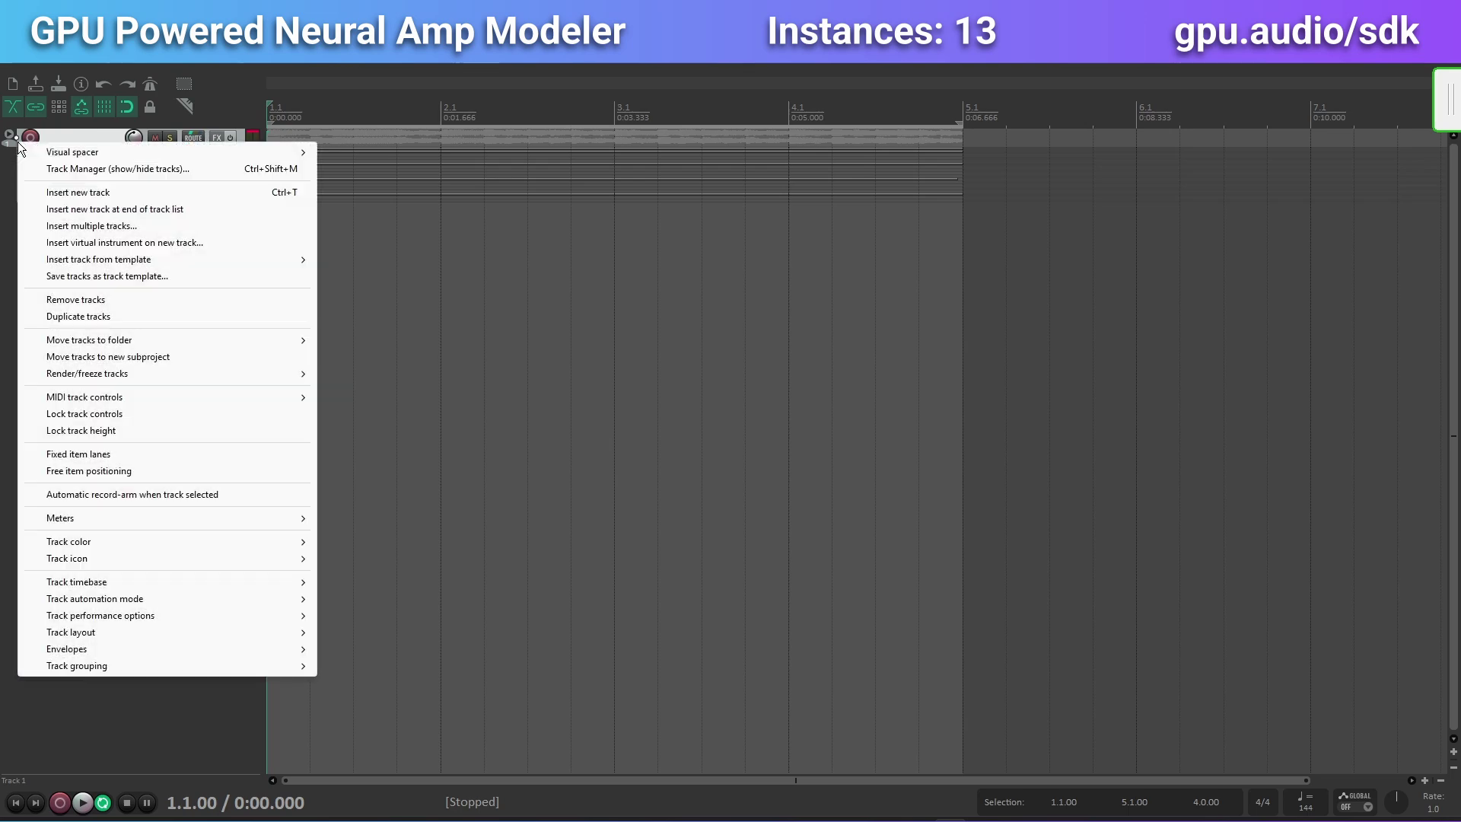
click(99, 318)
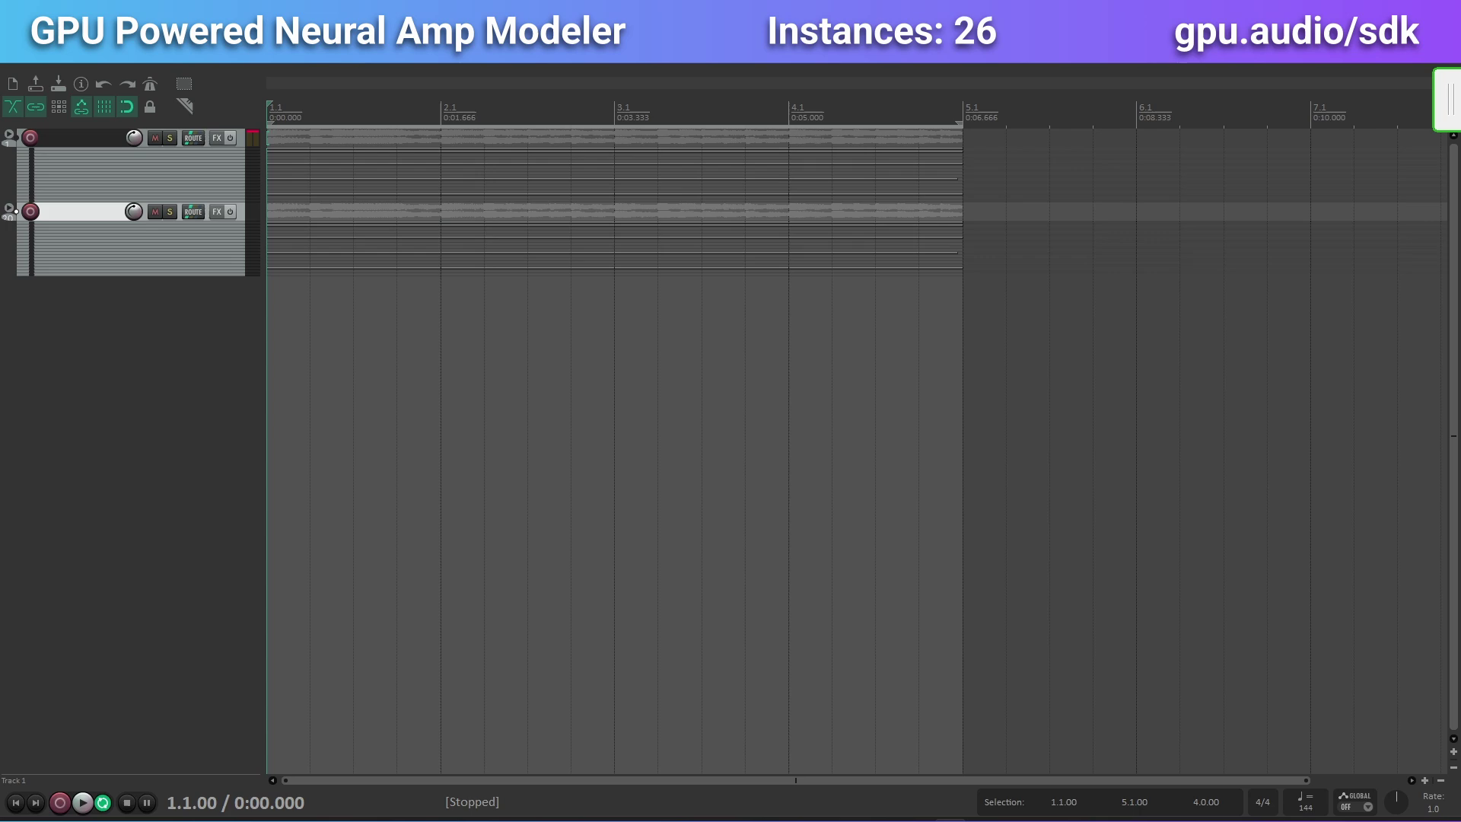
- Play the project while lowering the master fader to about -16.8 dB
key(ctrl+m)
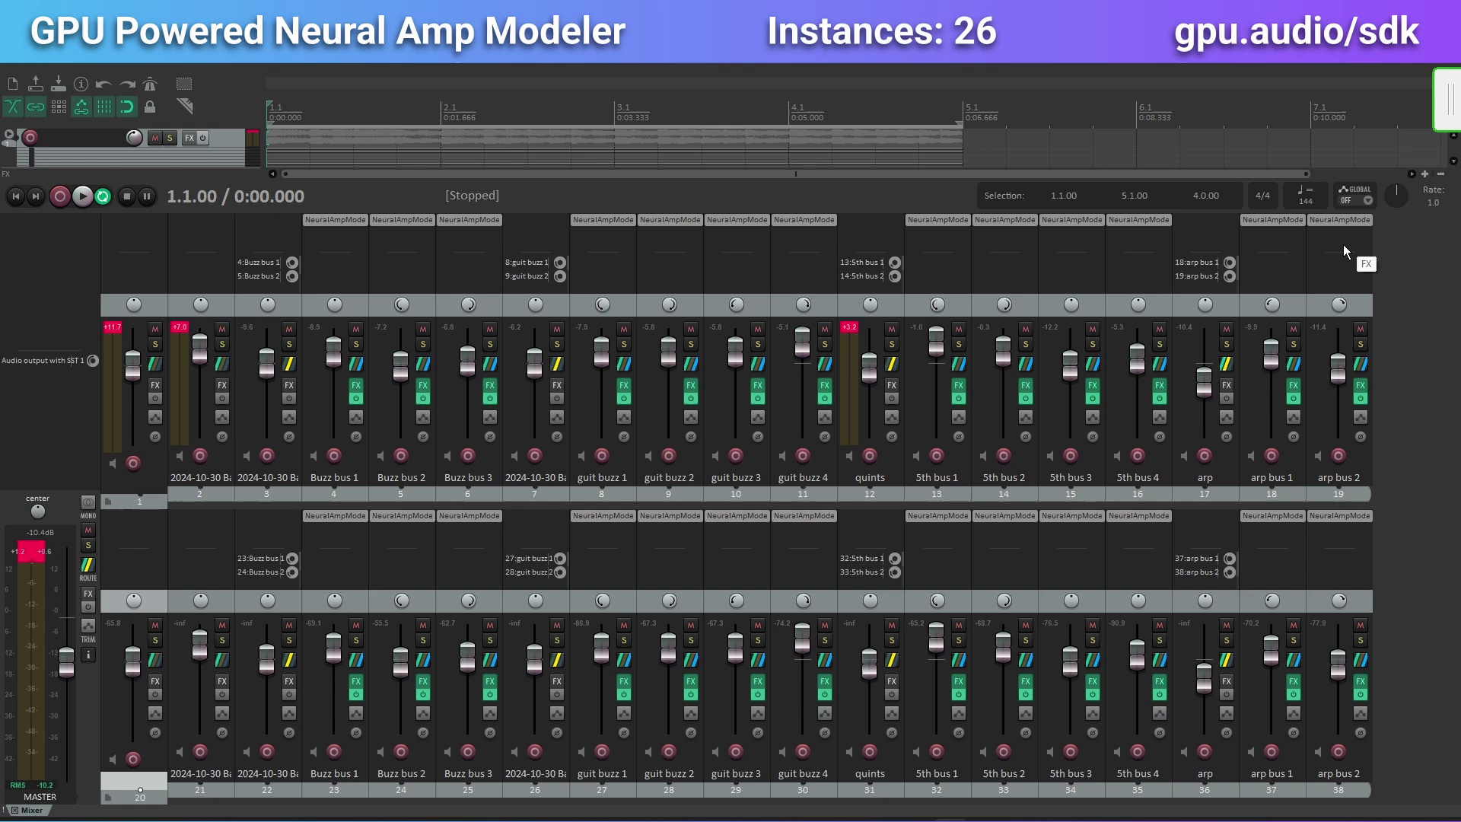
key(ctrl+m)
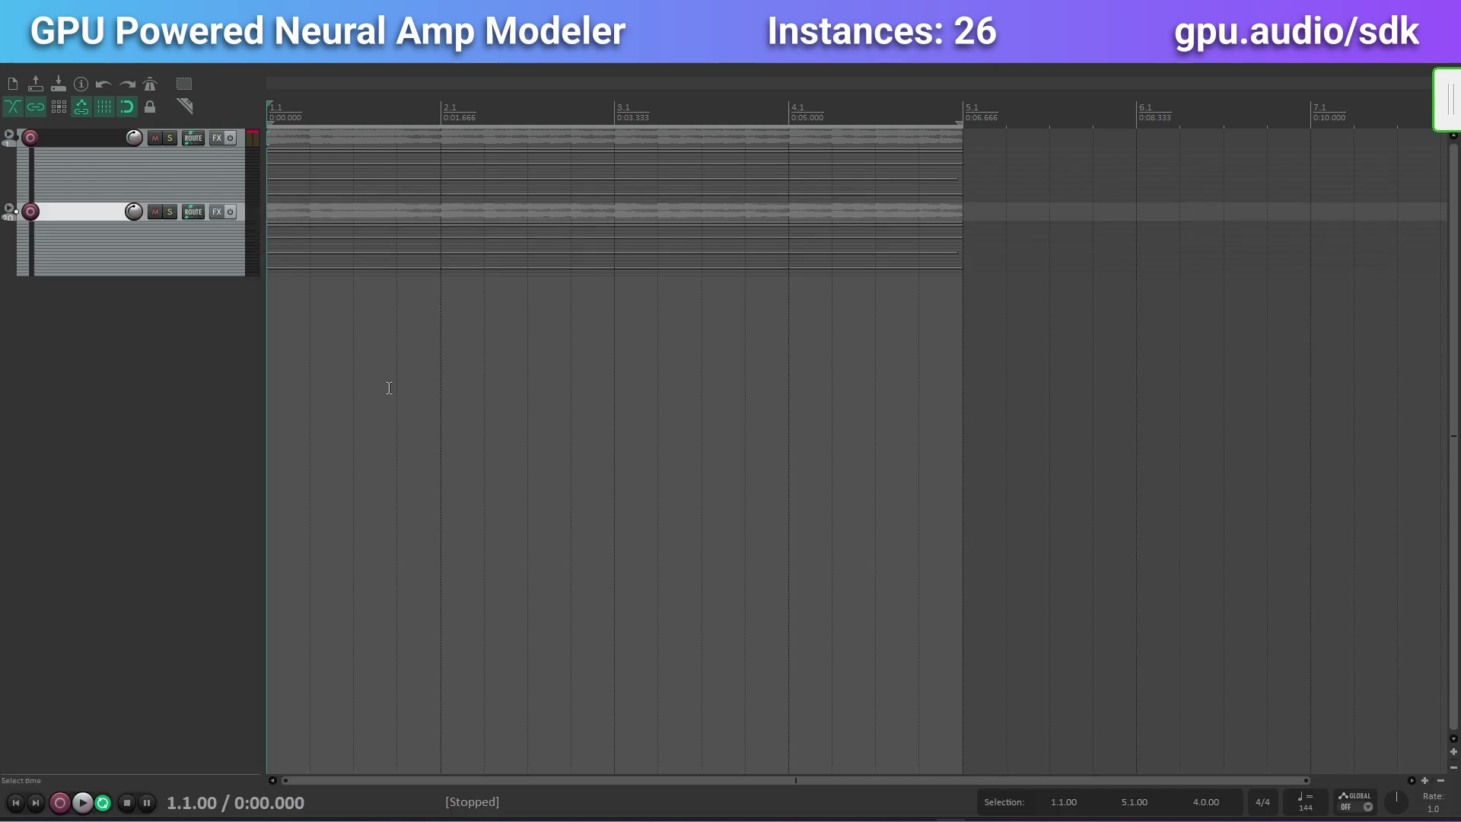
key(space)
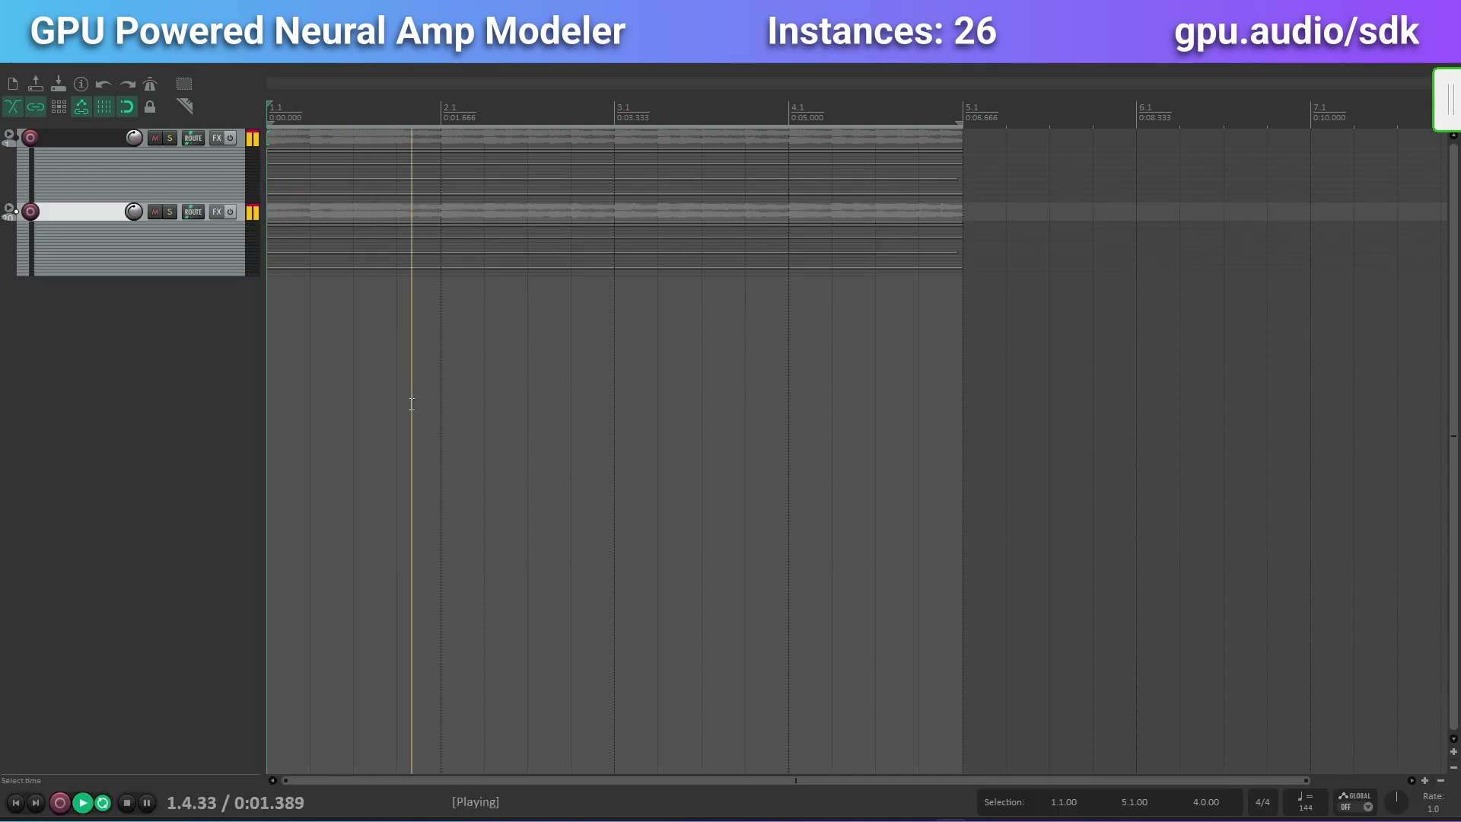
key(ctrl+m)
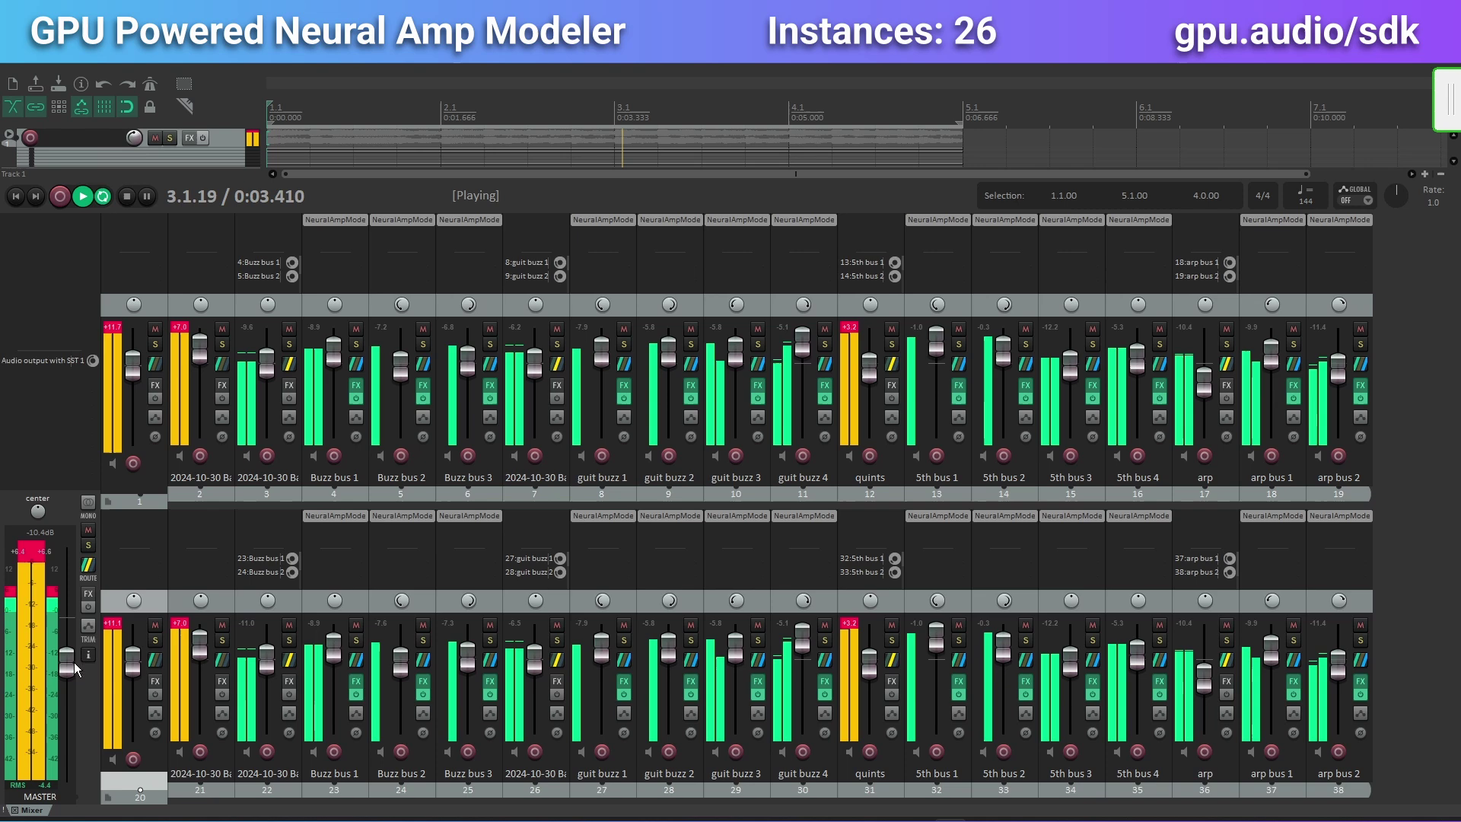
drag(66, 660, 65, 668)
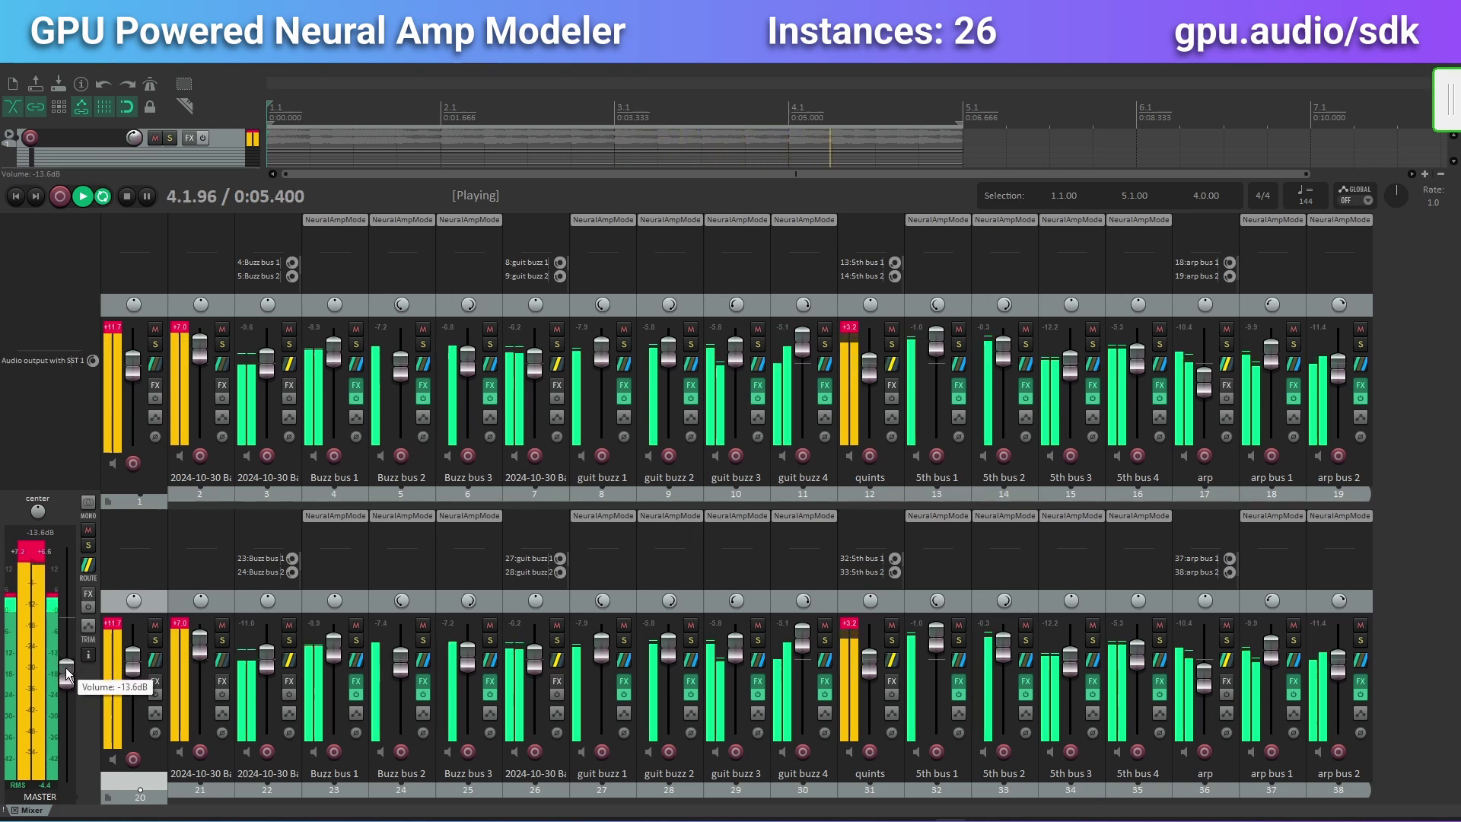
drag(65, 673, 65, 683)
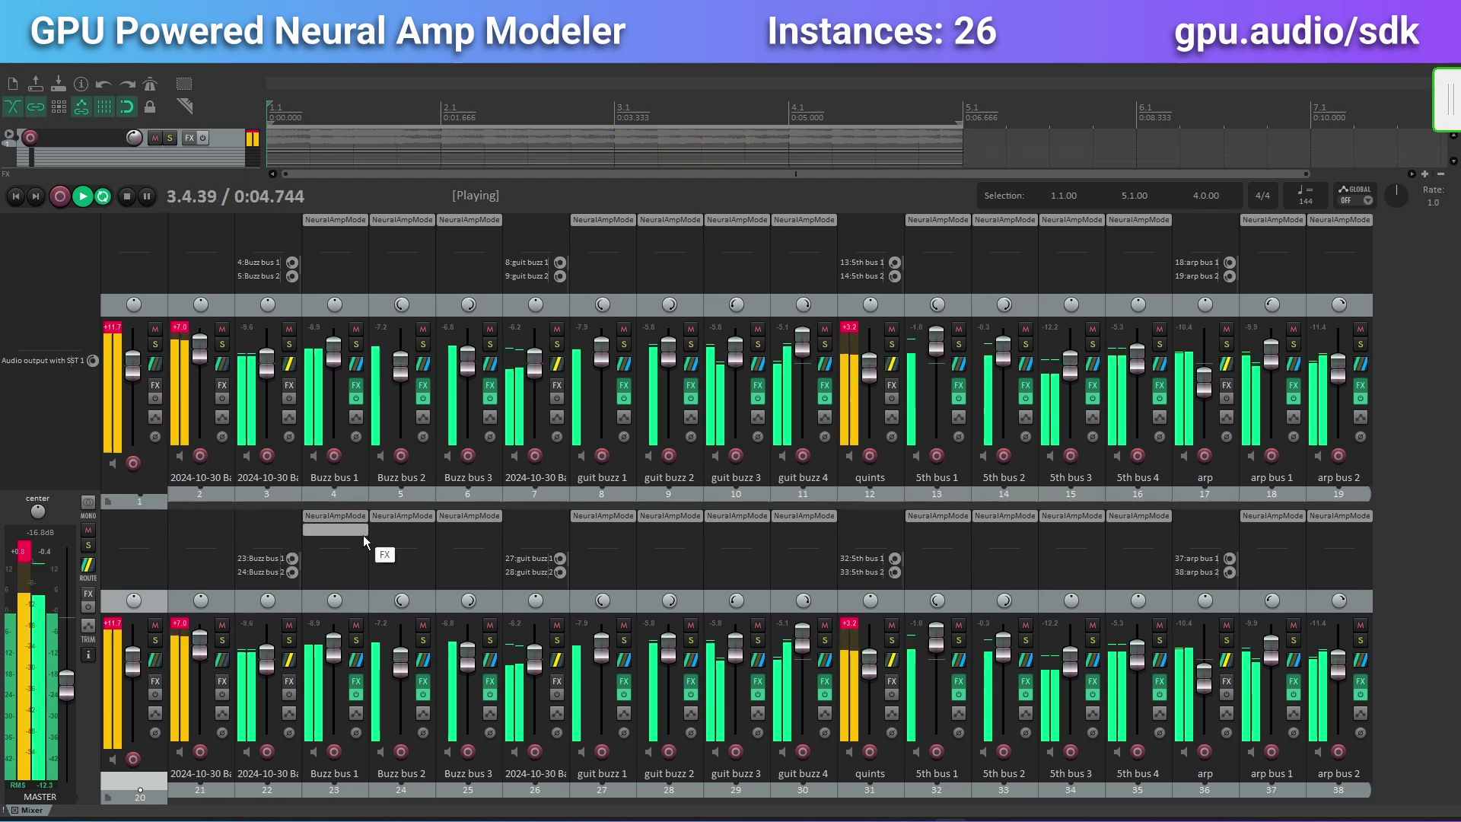
- Stop playback and add a third copy of the amp folder (39 instances)
key(ctrl+m)
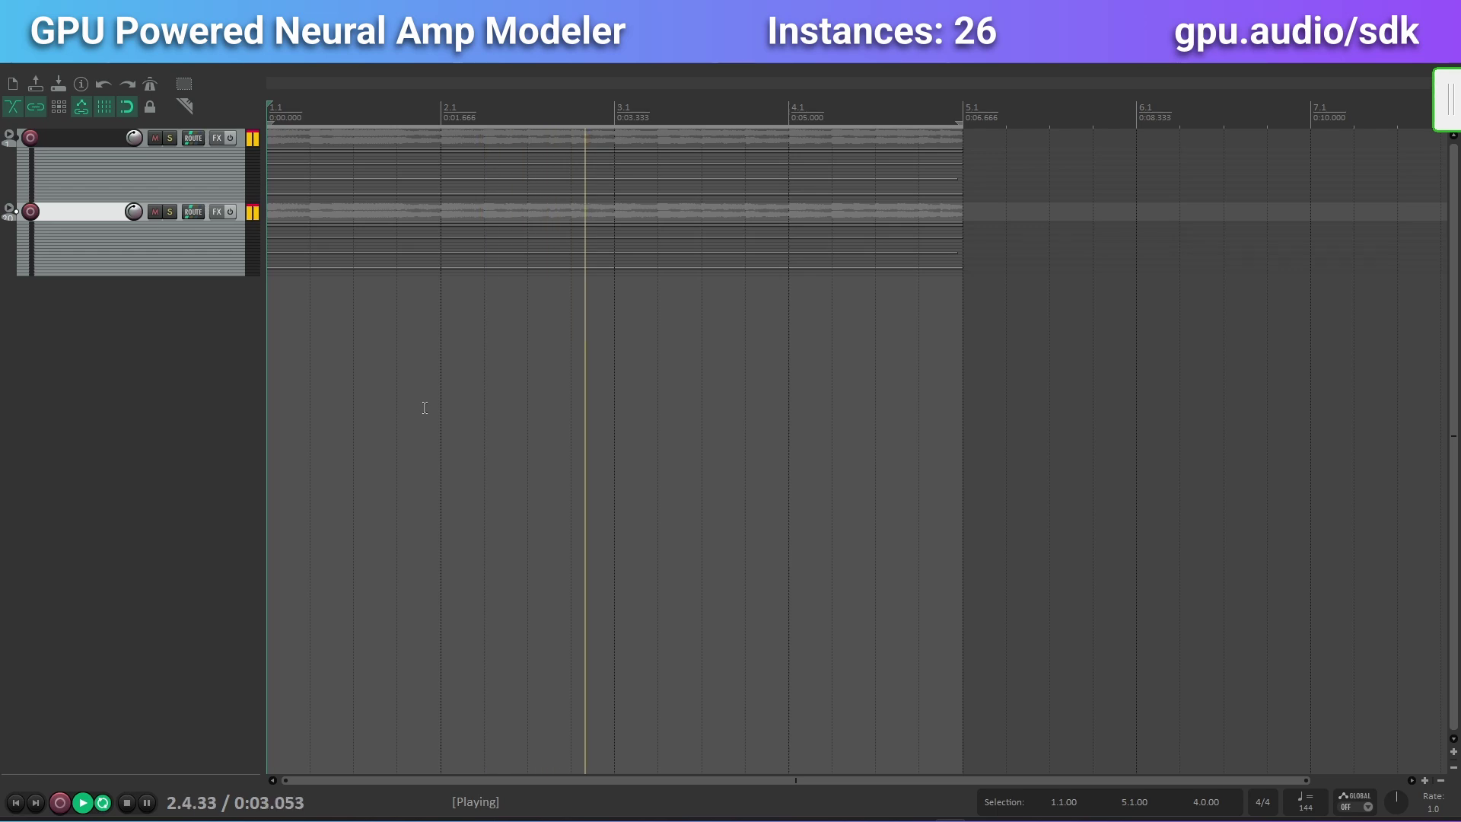
key(ctrl+t)
key(space)
- Duplicate the amp folder three more times to reach six copies
right_click(19, 293)
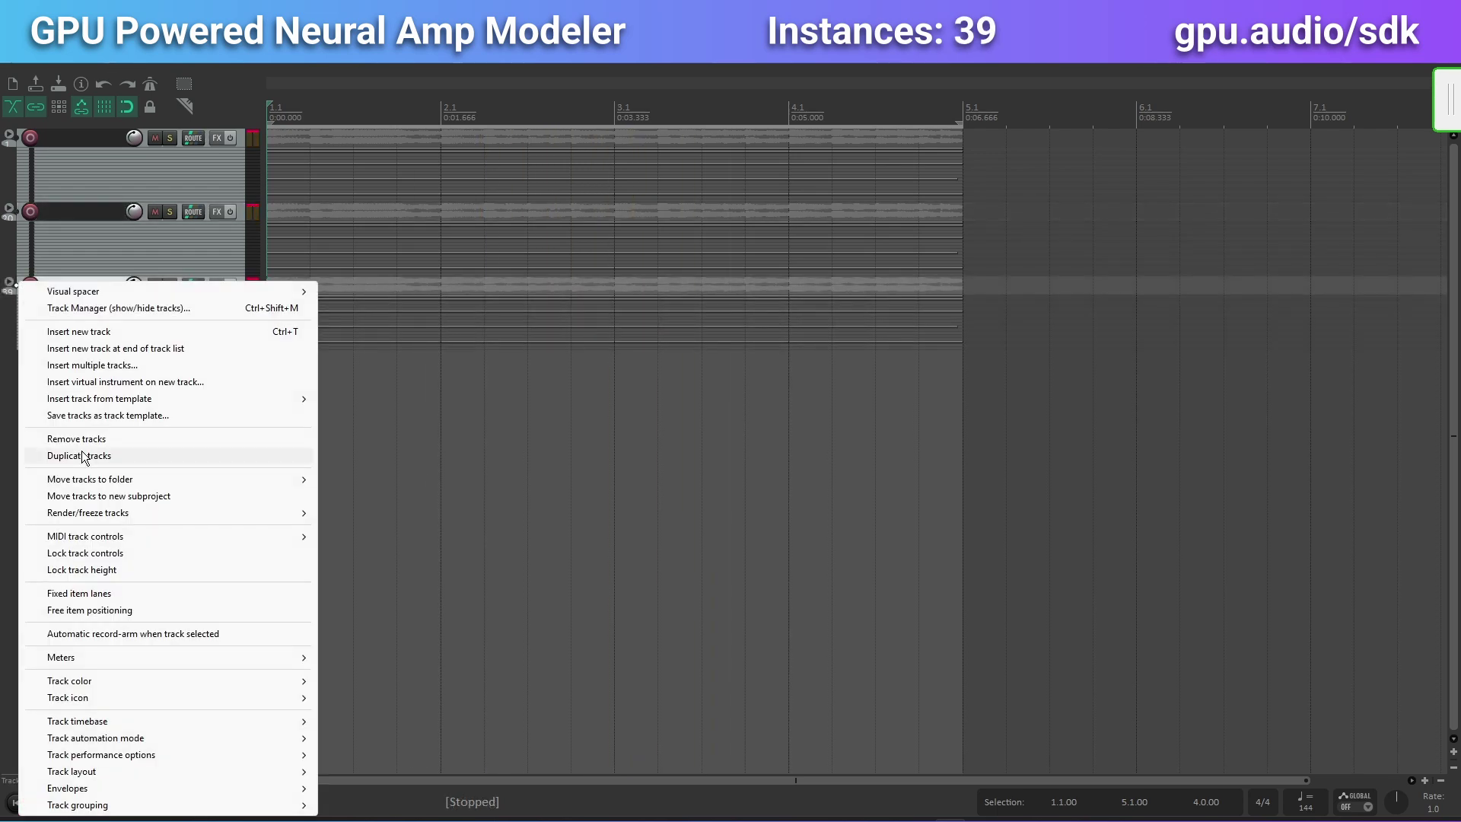
click(185, 455)
right_click(40, 365)
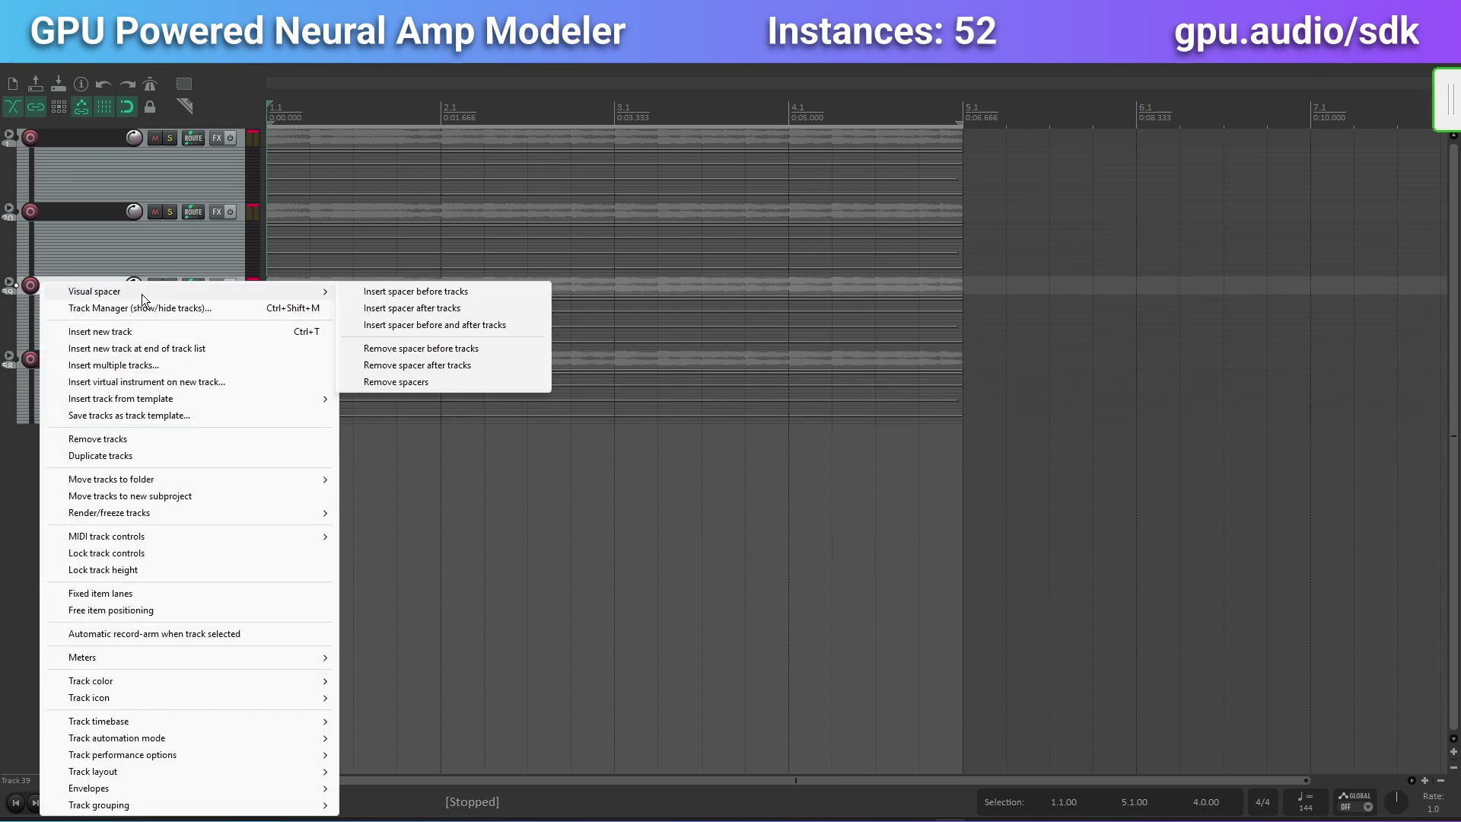
click(108, 455)
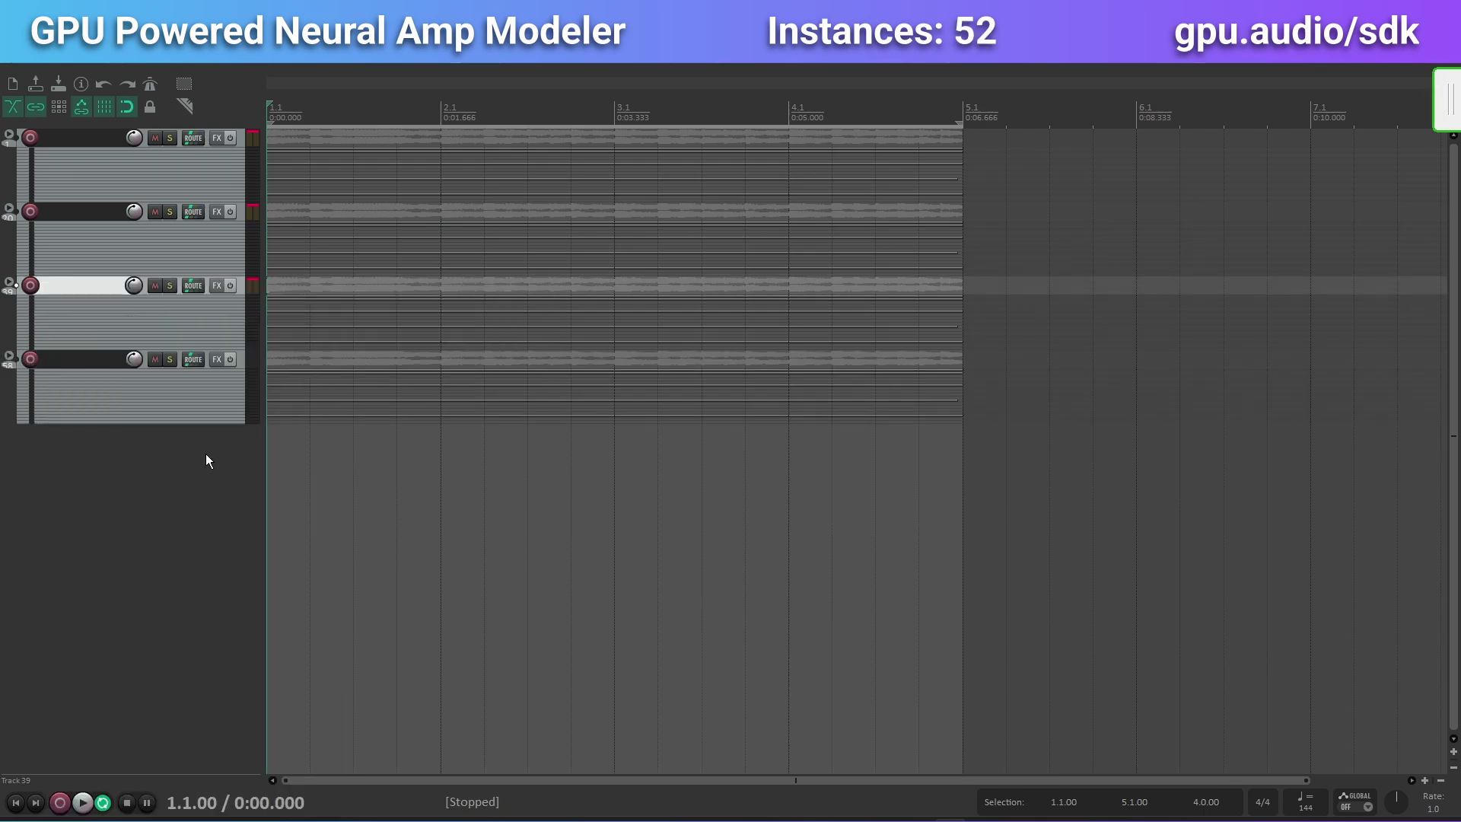
right_click(79, 359)
click(113, 455)
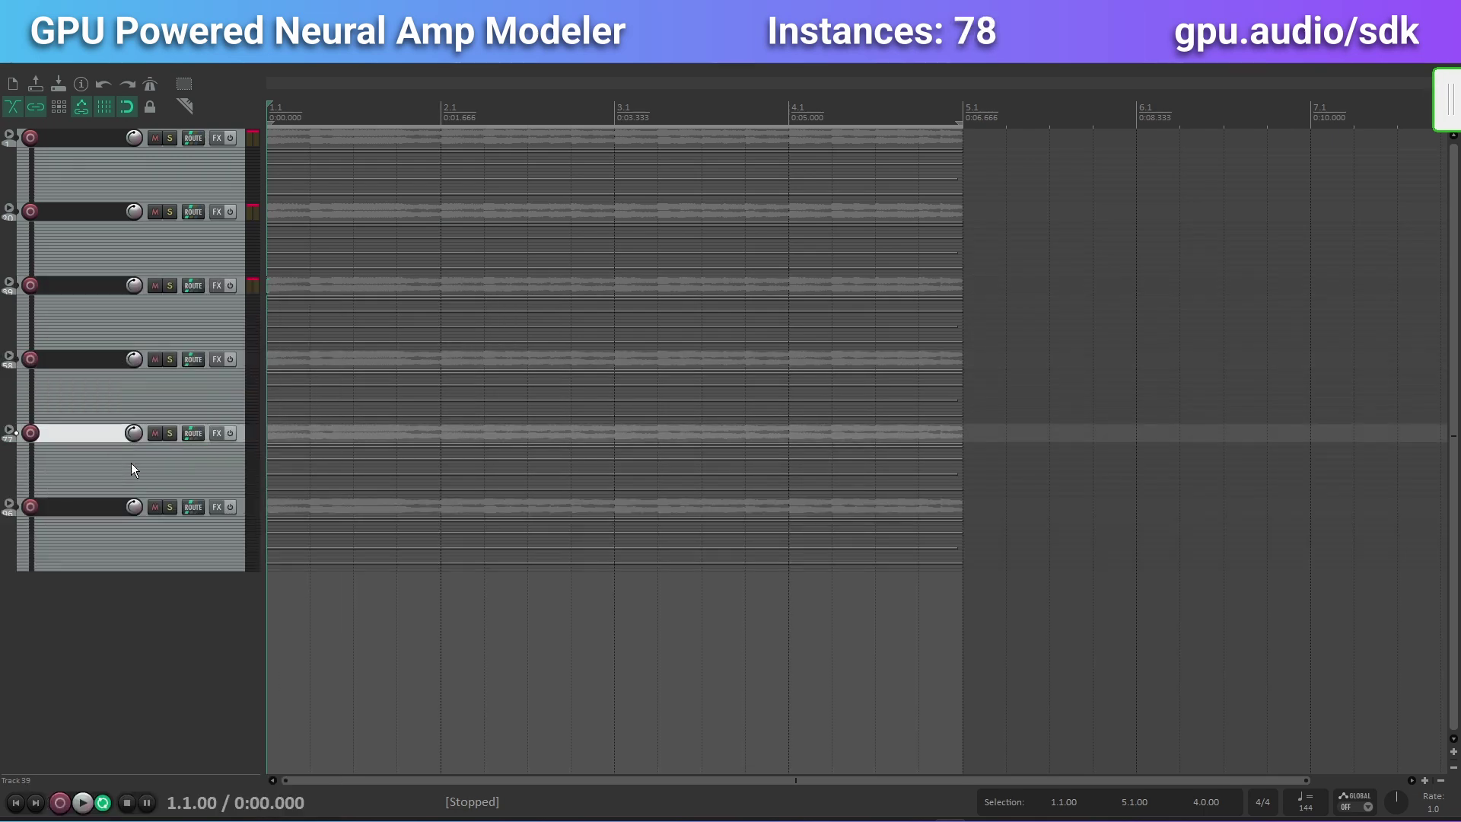
- Add the seventh and eighth folder copies (104 instances) and review all channels in the mixer
right_click(118, 463)
click(122, 454)
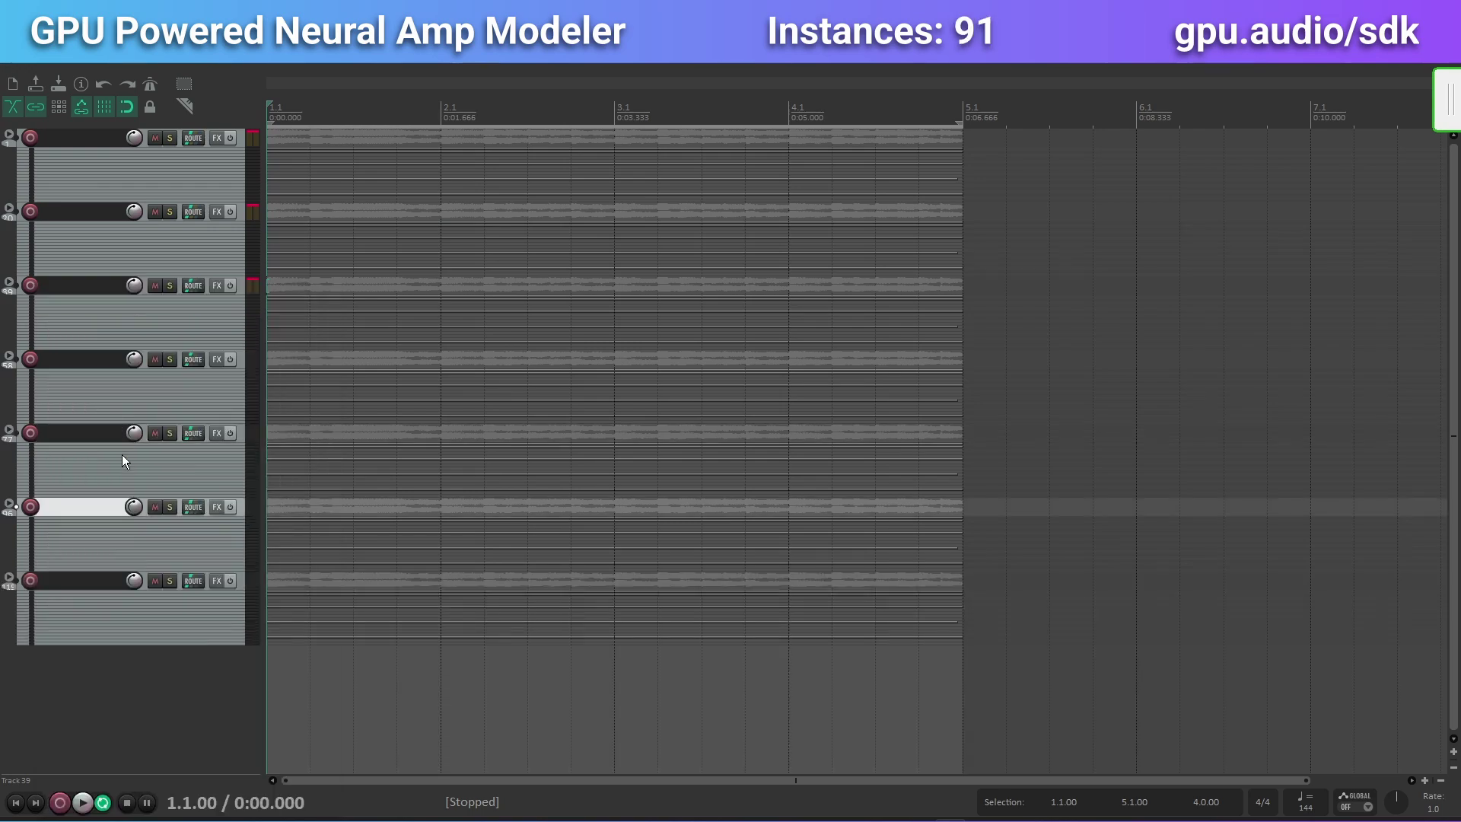
right_click(96, 509)
click(112, 461)
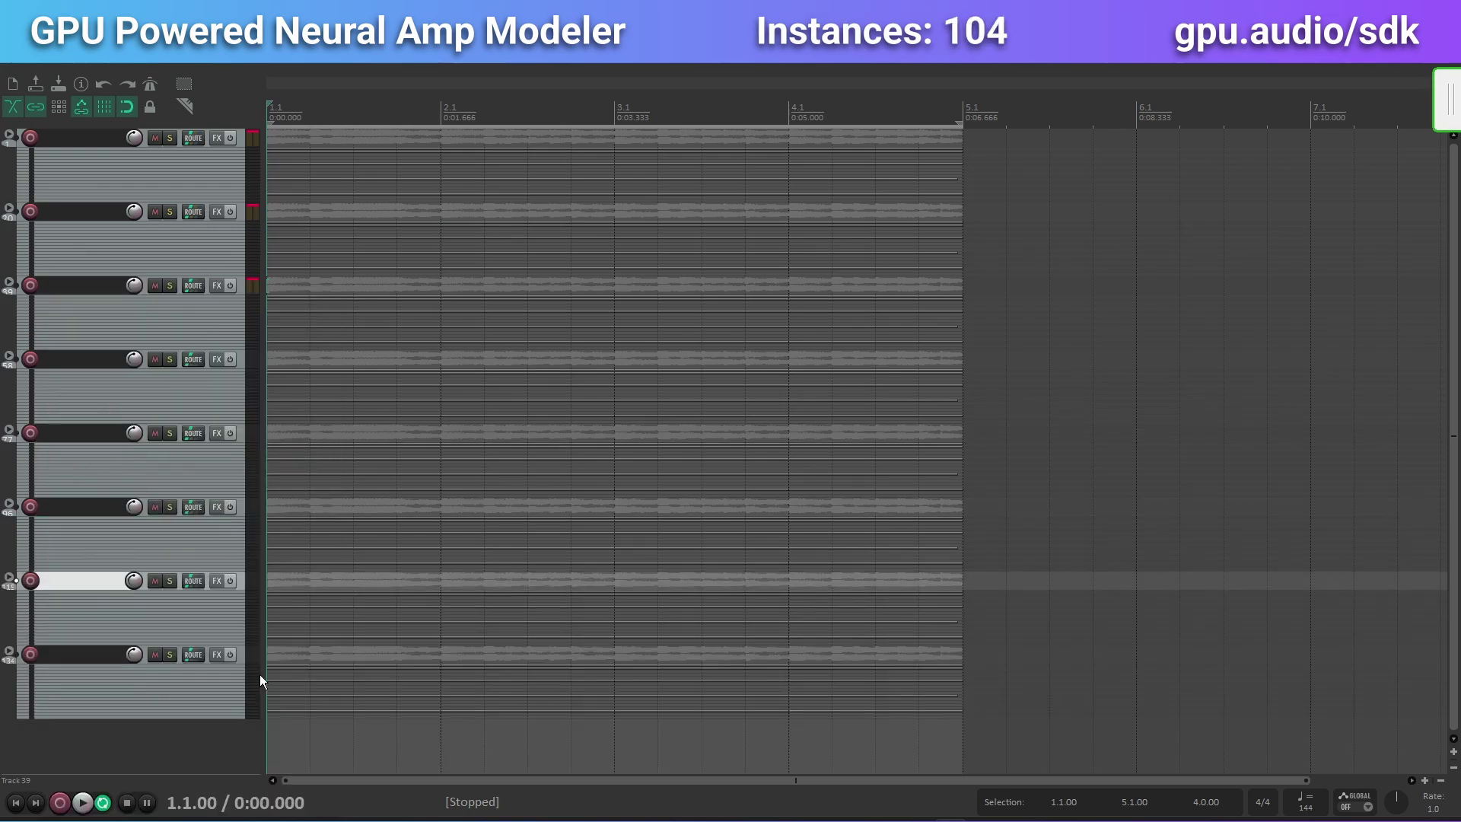
key(ctrl+m)
mouse_move(532, 797)
mouse_down()
mouse_move(1355, 802)
mouse_move(289, 797)
mouse_up()
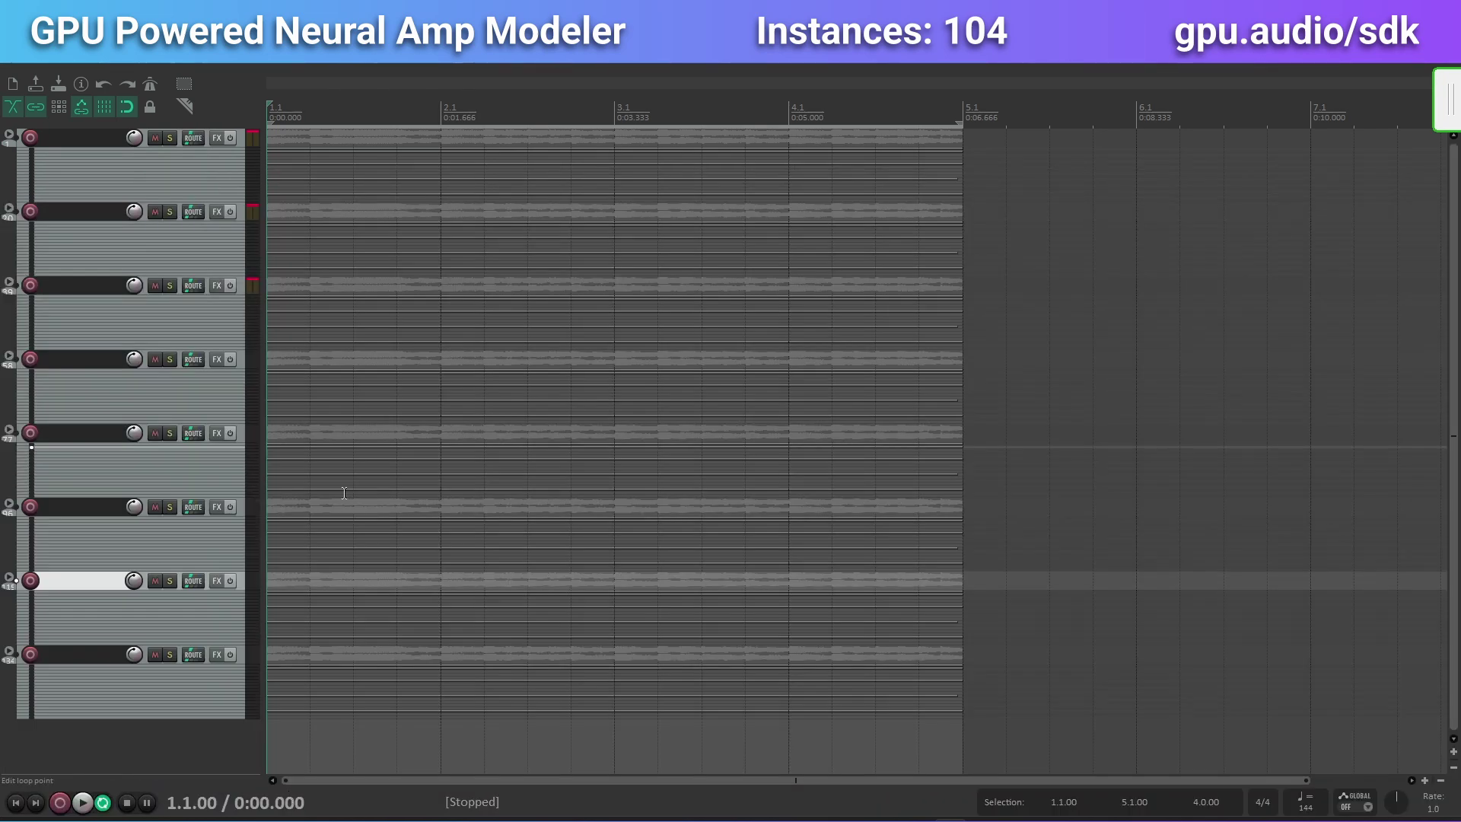
- Drop the master fader to -35.2 dB and play all 104 instances
drag(67, 694, 67, 730)
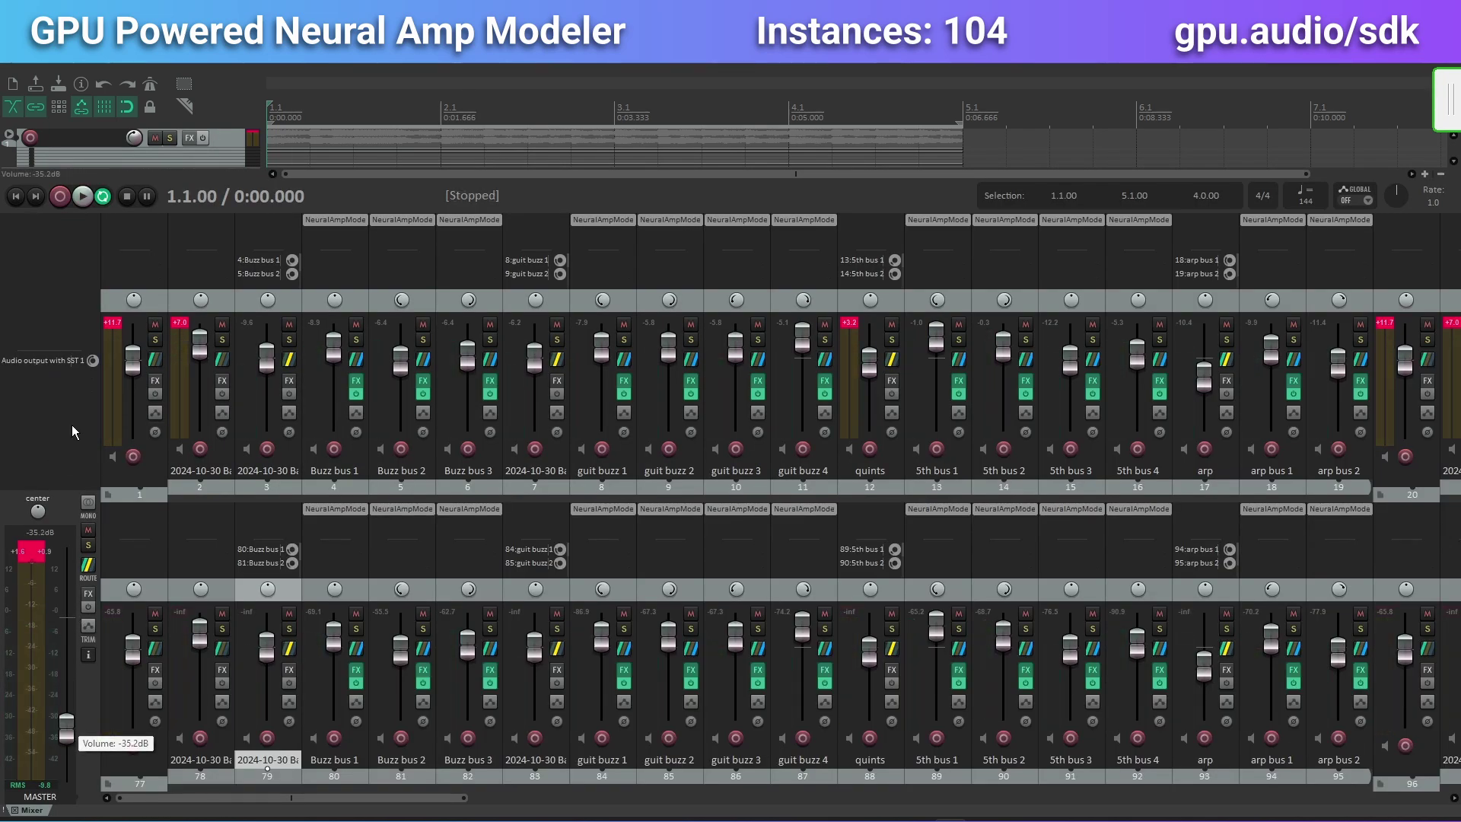
key(space)
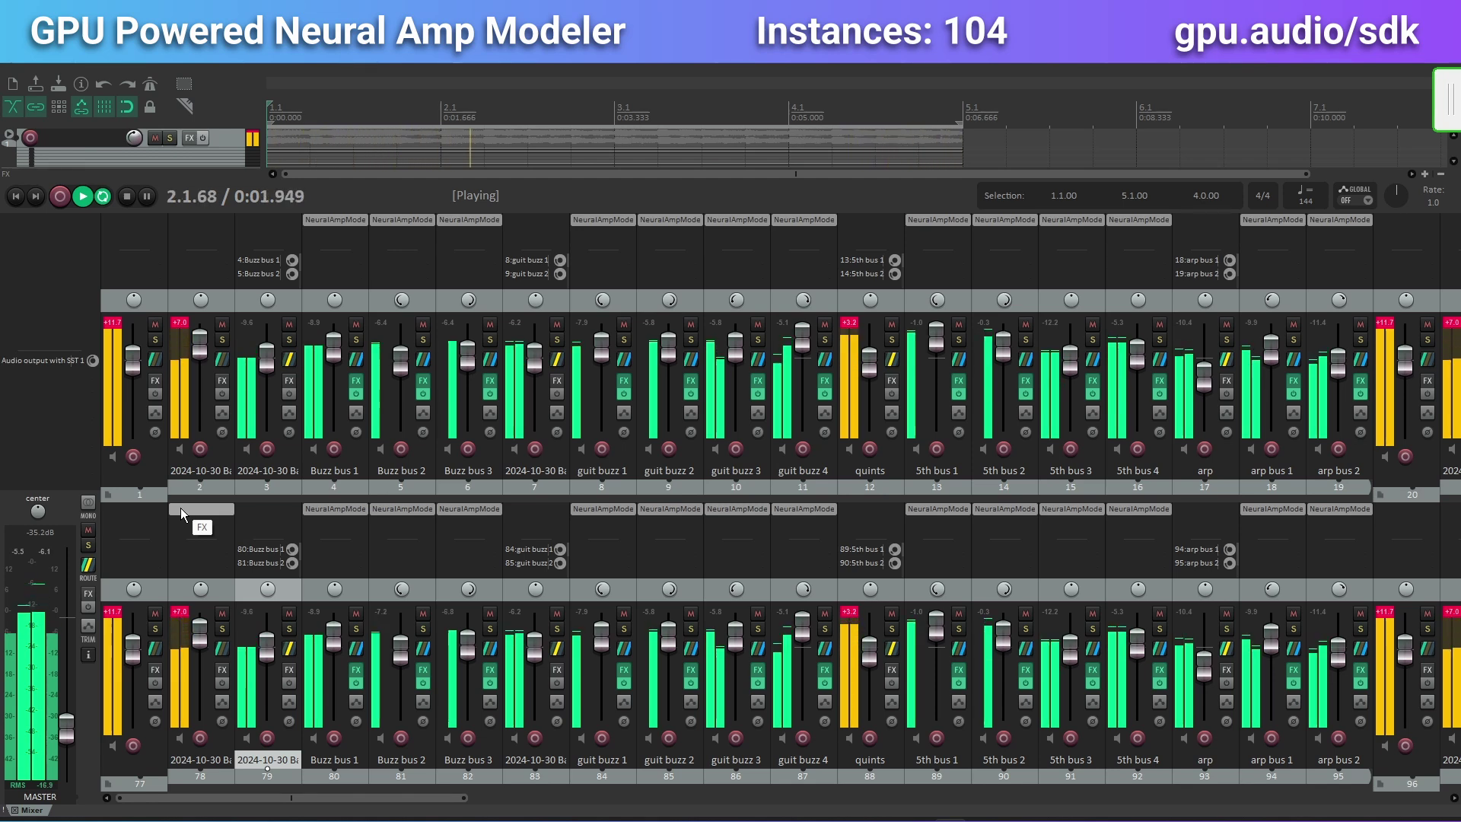
key(ctrl+m)
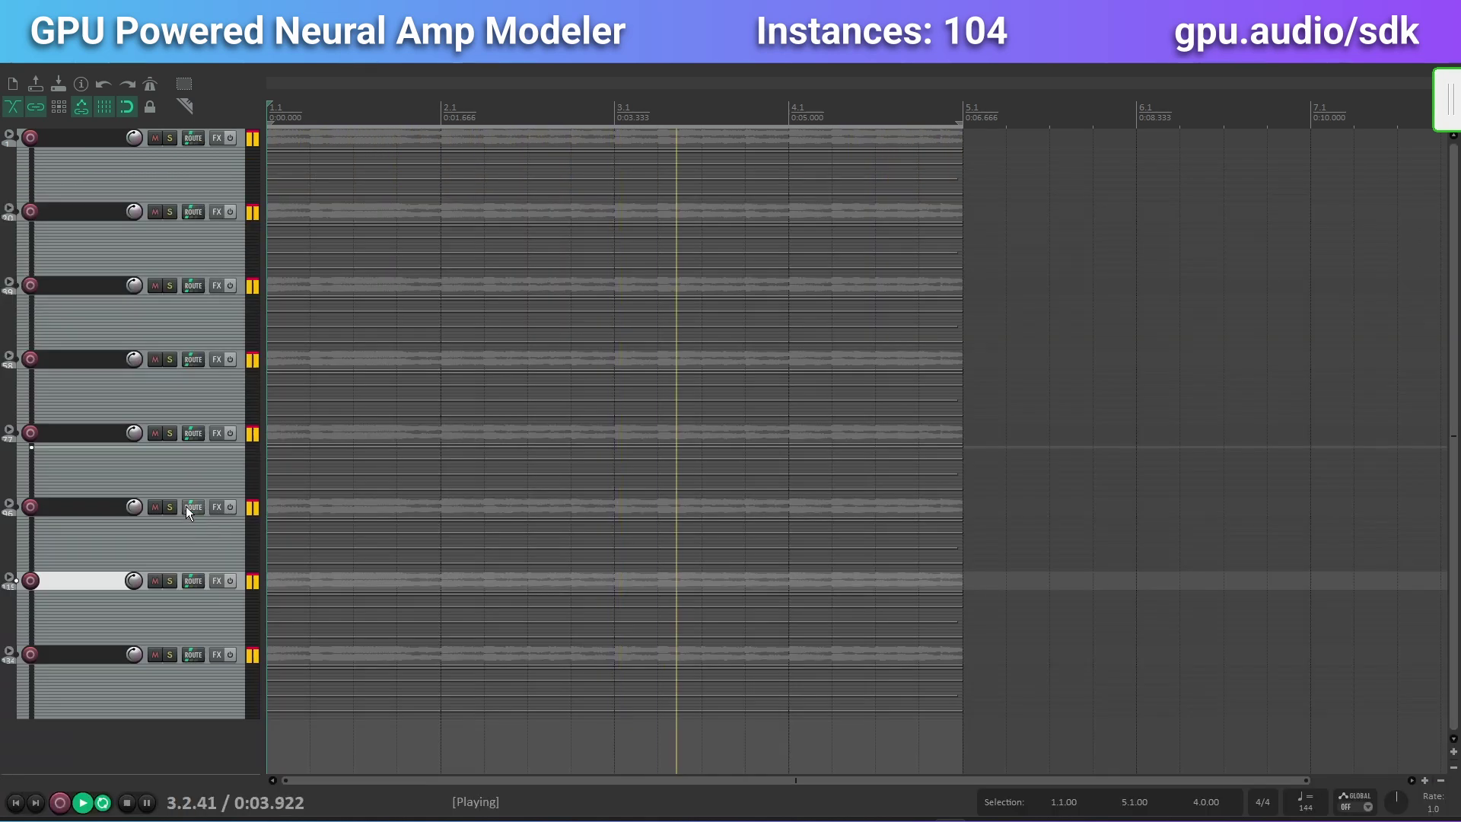